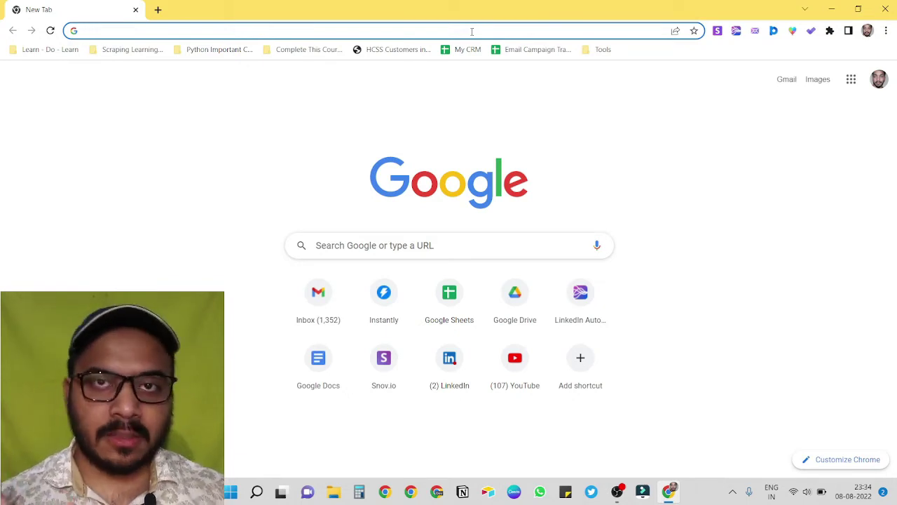
# - Open linkedin.com and load expandi.io in a separate browser tab
pyautogui.write('lin')
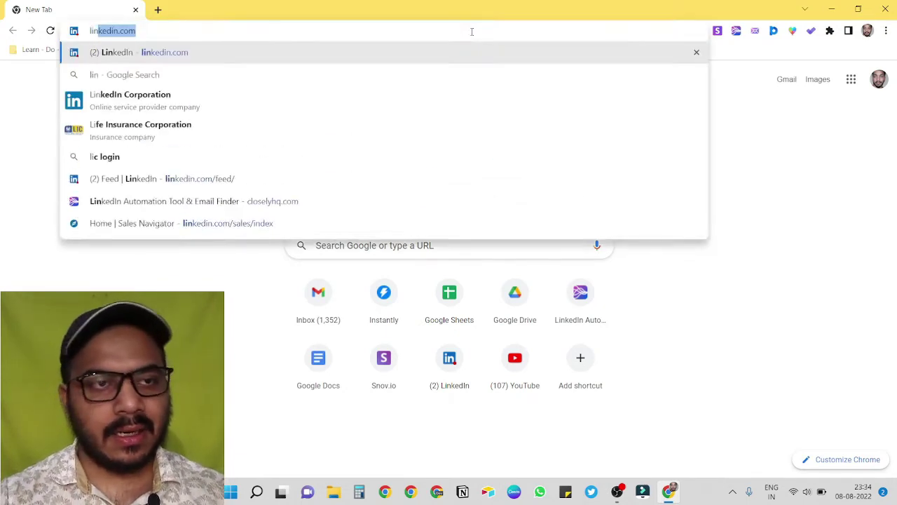
pyautogui.press('Return')
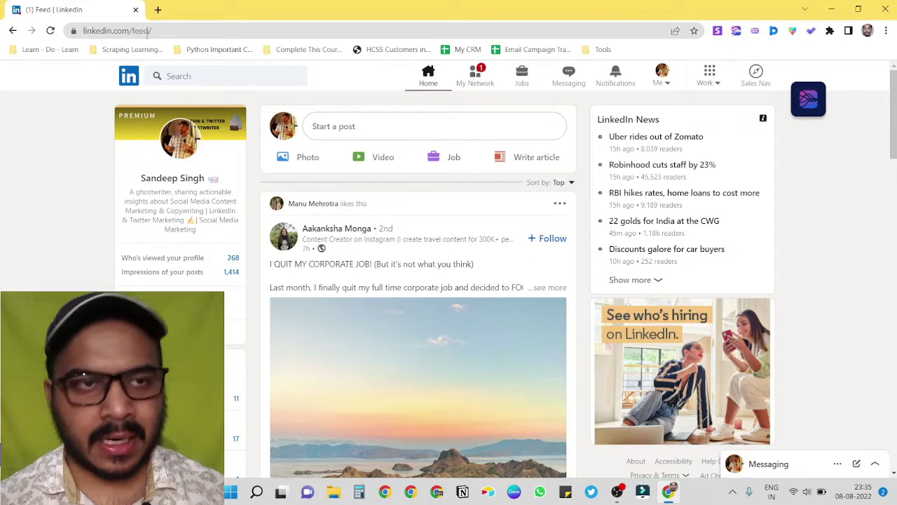
pyautogui.click(157, 9)
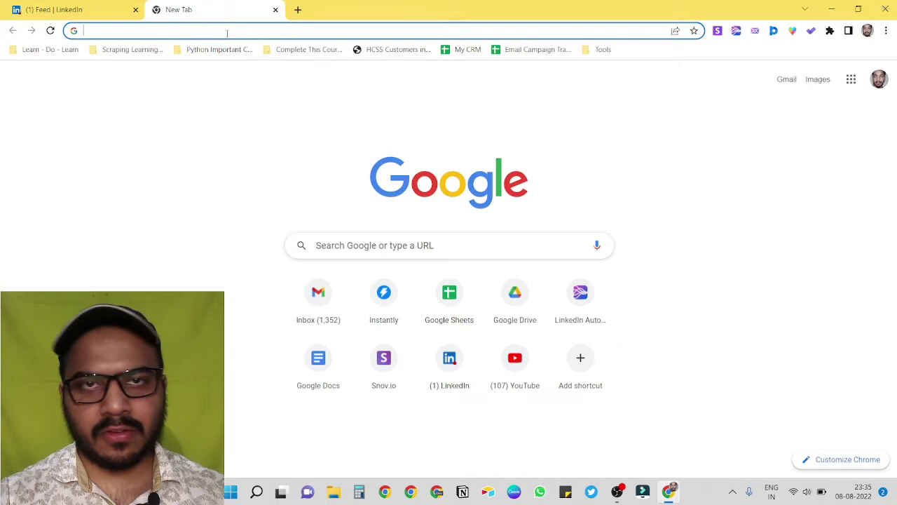
pyautogui.write('ex')
pyautogui.press('Return')
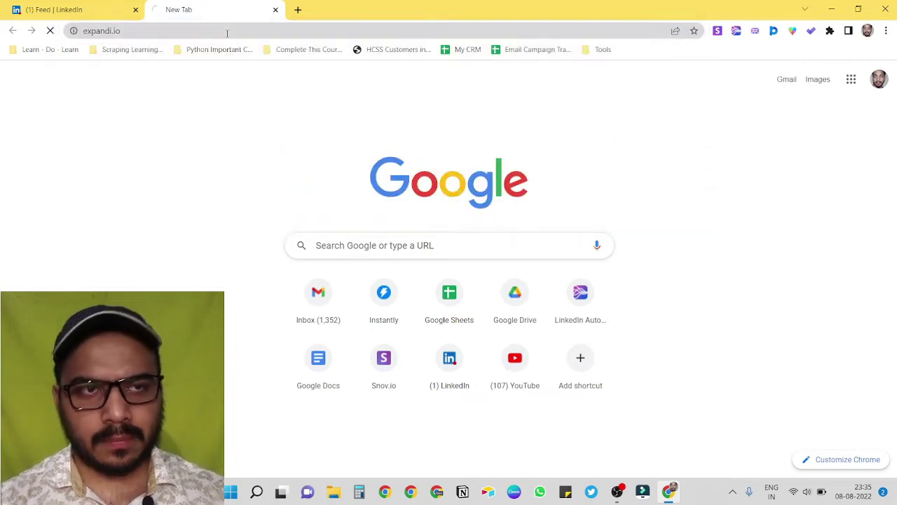
# - Load waalaxy.com in a new browser tab
pyautogui.click(298, 9)
pyautogui.write('waalaxy.com')
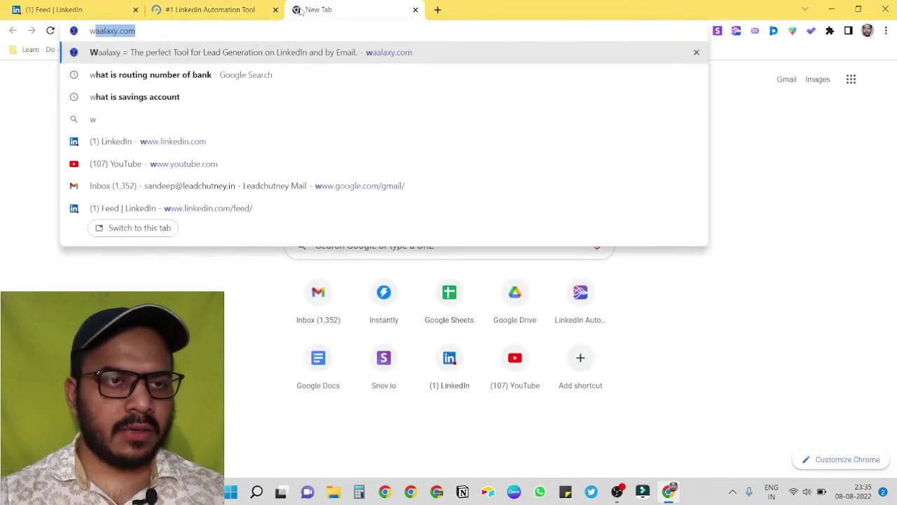
pyautogui.press('Return')
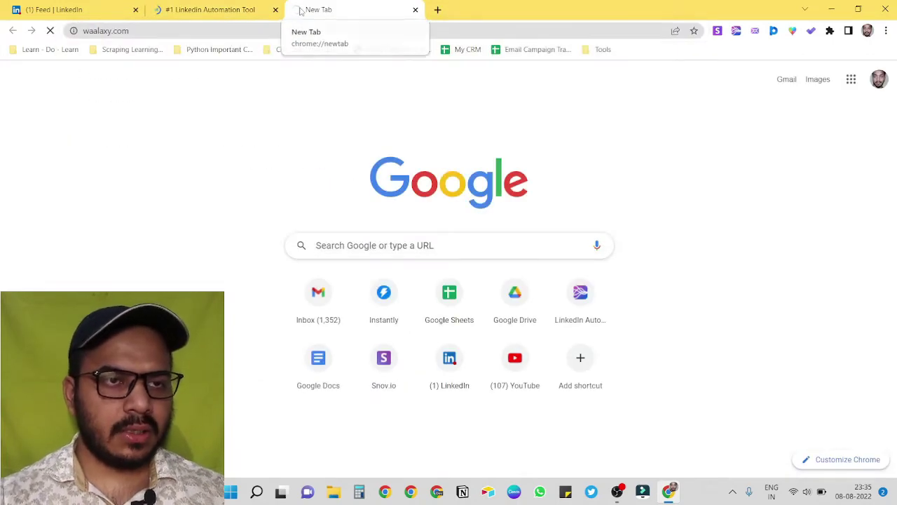
# - Load closelyhq.com in a new browser tab and go to the Closely account
pyautogui.click(438, 10)
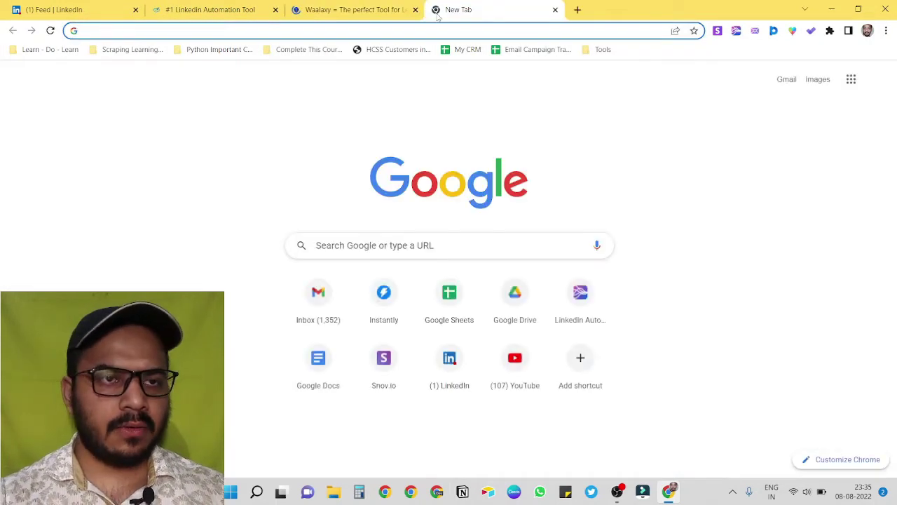
pyautogui.write('e')
pyautogui.press('BackSpace')
pyautogui.press('BackSpace')
pyautogui.write('closelyhq.com')
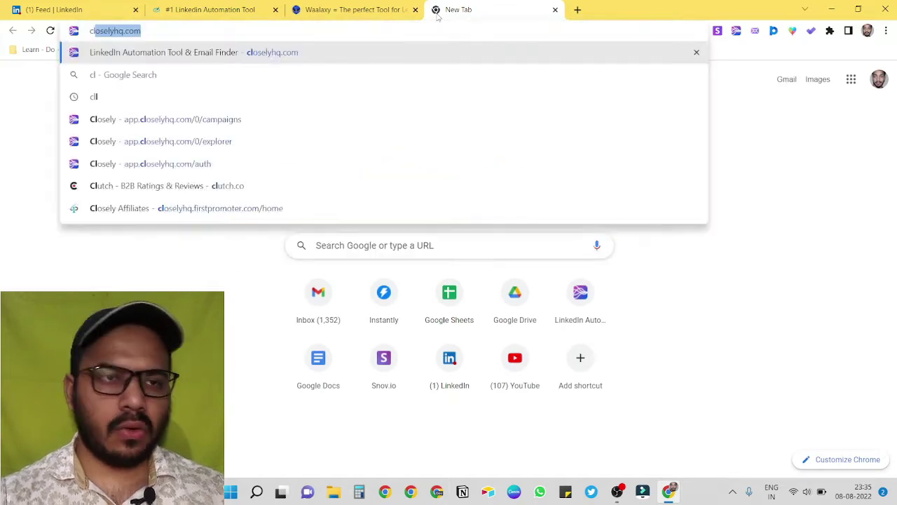
pyautogui.press('Return')
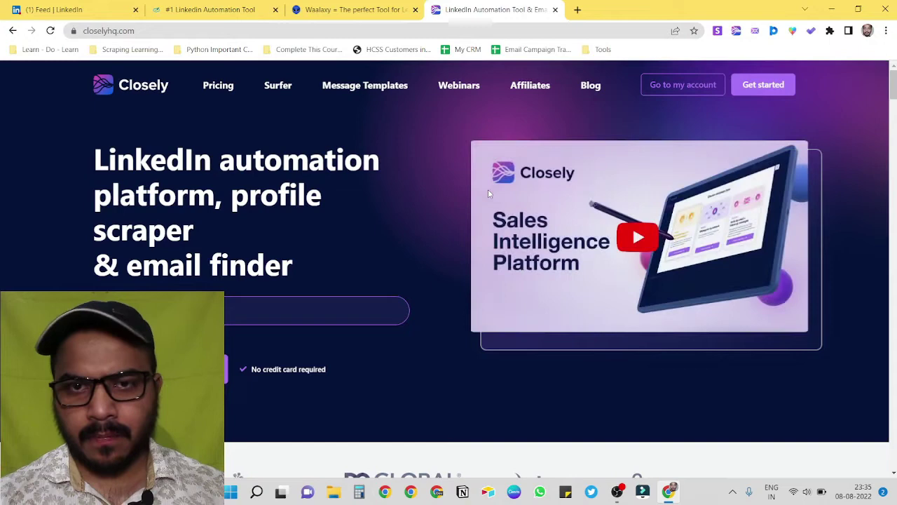
pyautogui.click(673, 86)
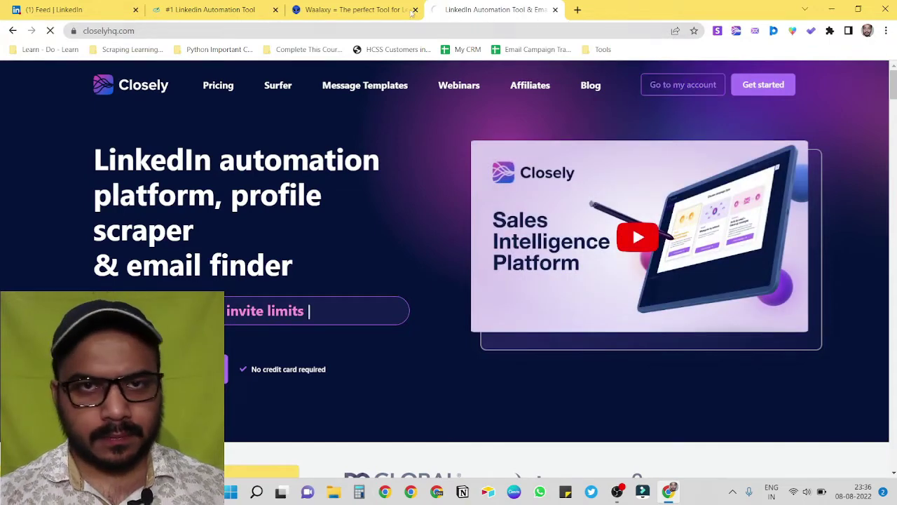
# - Return to the Expandi site and examine the seat price and included features on its pricing page
pyautogui.click(350, 10)
pyautogui.click(205, 9)
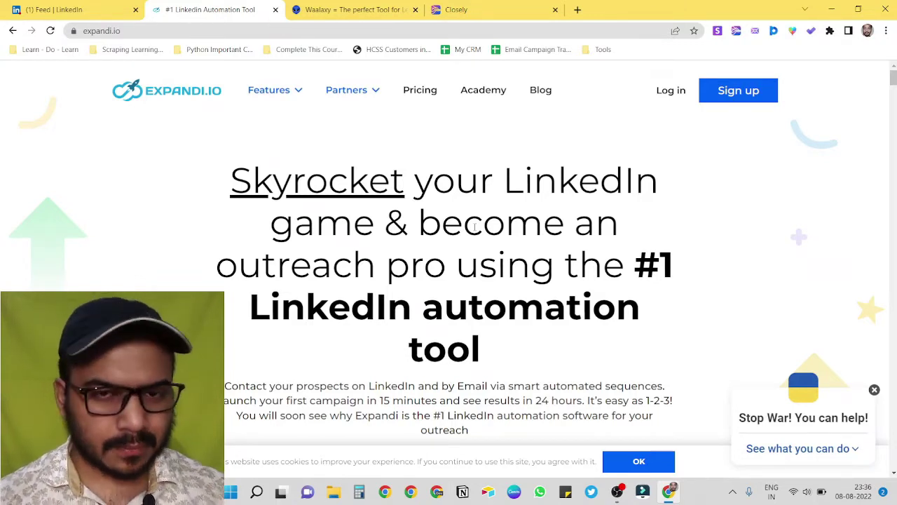
pyautogui.click(420, 91)
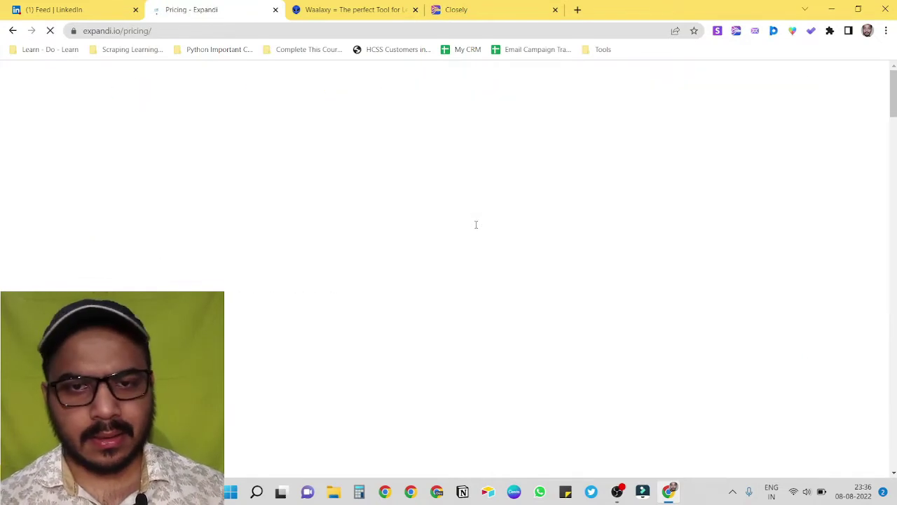
pyautogui.scroll(-6, 476, 224)
pyautogui.scroll(3, 476, 224)
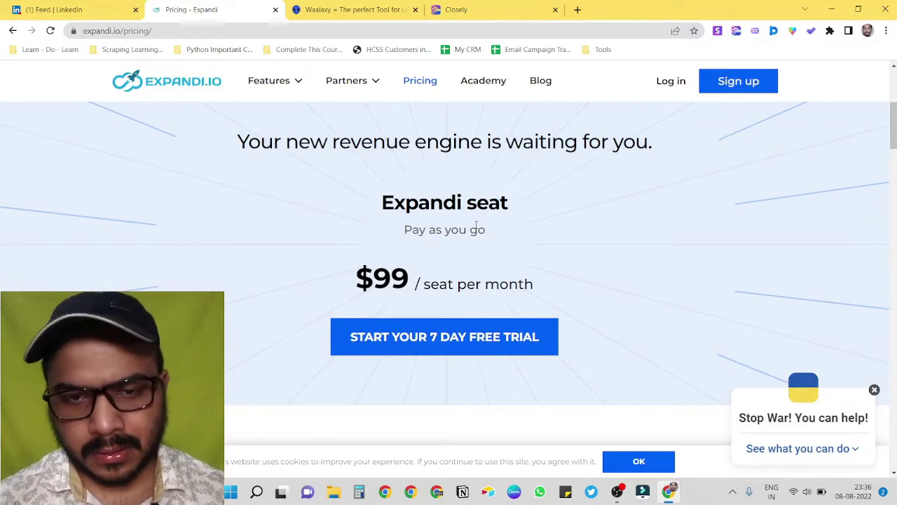
pyautogui.scroll(-3, 476, 226)
pyautogui.scroll(-2, 476, 228)
pyautogui.scroll(3, 476, 228)
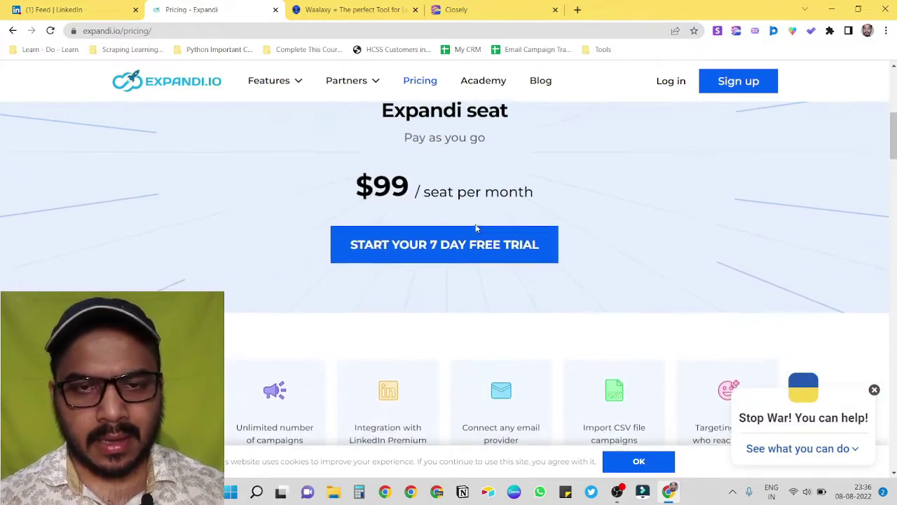
pyautogui.scroll(2, 477, 230)
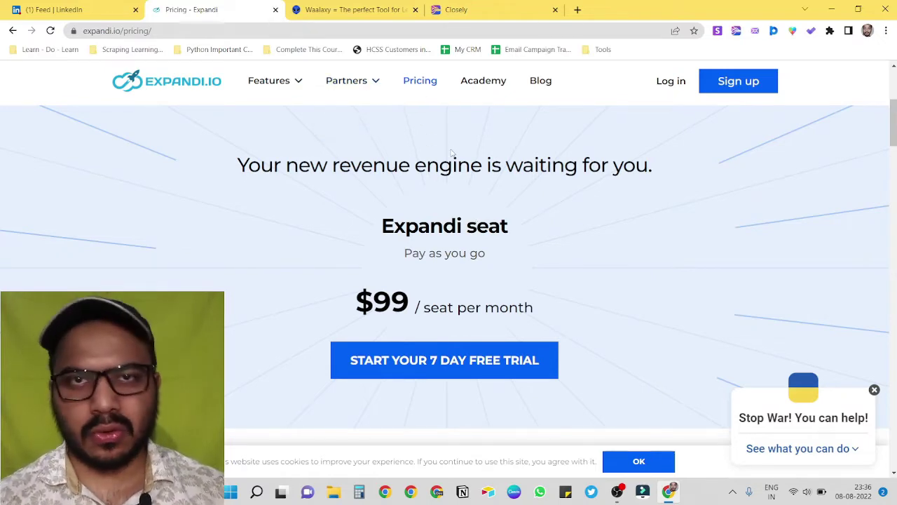
# - Open Waalaxy's pricing page and show the plan prices for 1-month billing
pyautogui.click(359, 12)
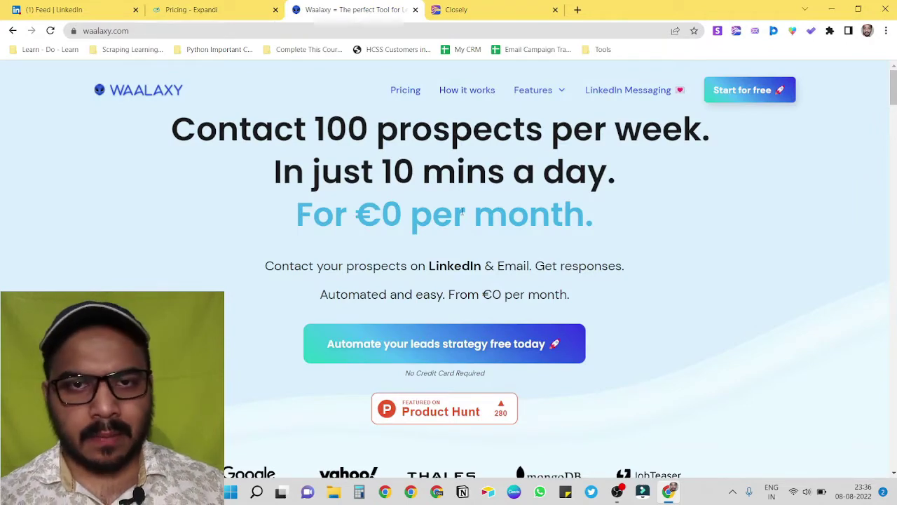
pyautogui.click(406, 91)
pyautogui.scroll(-3, 459, 244)
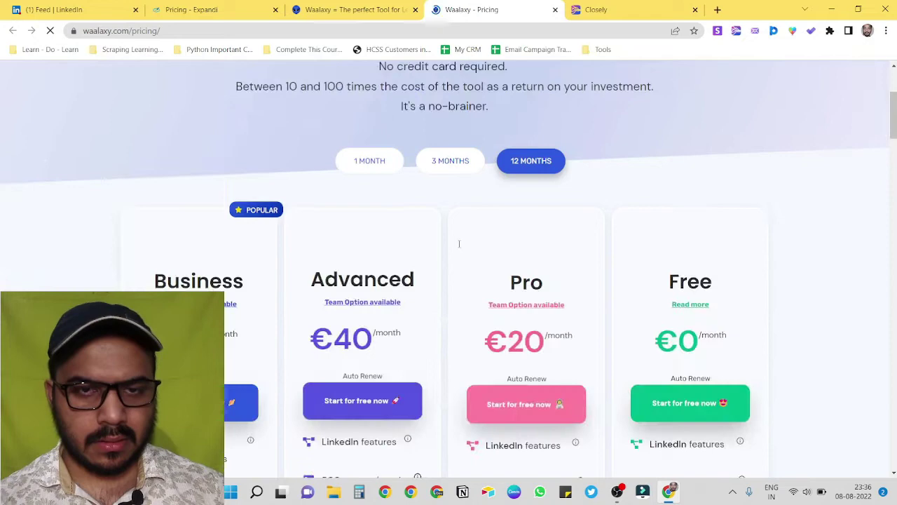
pyautogui.scroll(1, 399, 227)
pyautogui.click(371, 209)
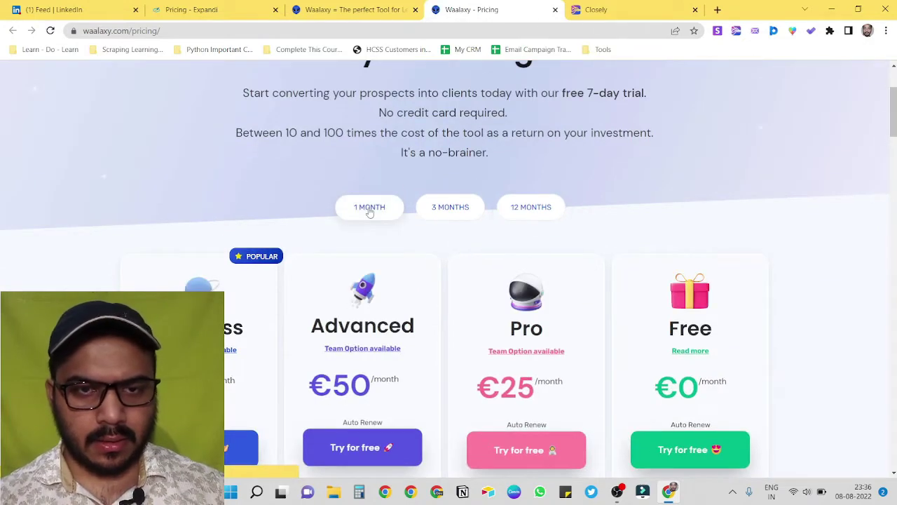
# - Compare the prices, weekly quotas and included features of Waalaxy's Business, Advanced, Pro and Free plans
pyautogui.scroll(-3, 126, 264)
pyautogui.scroll(1, 125, 264)
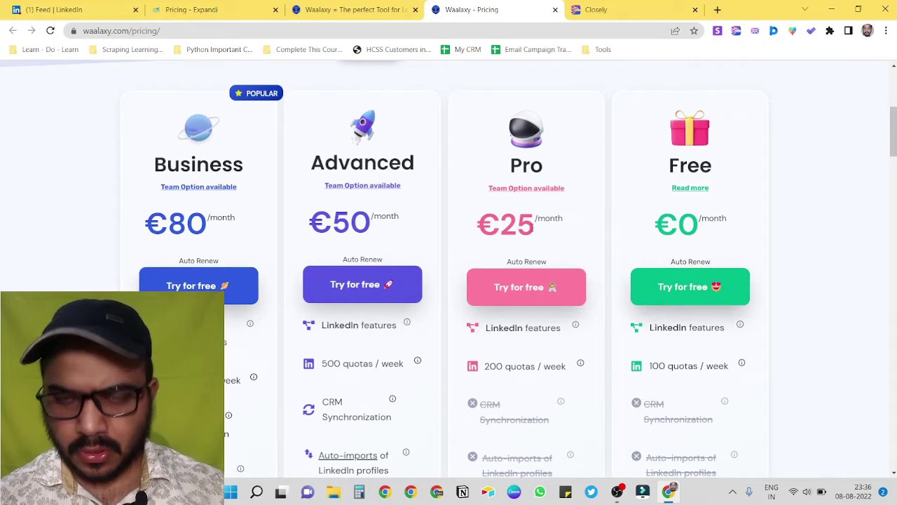
pyautogui.scroll(-2, 532, 228)
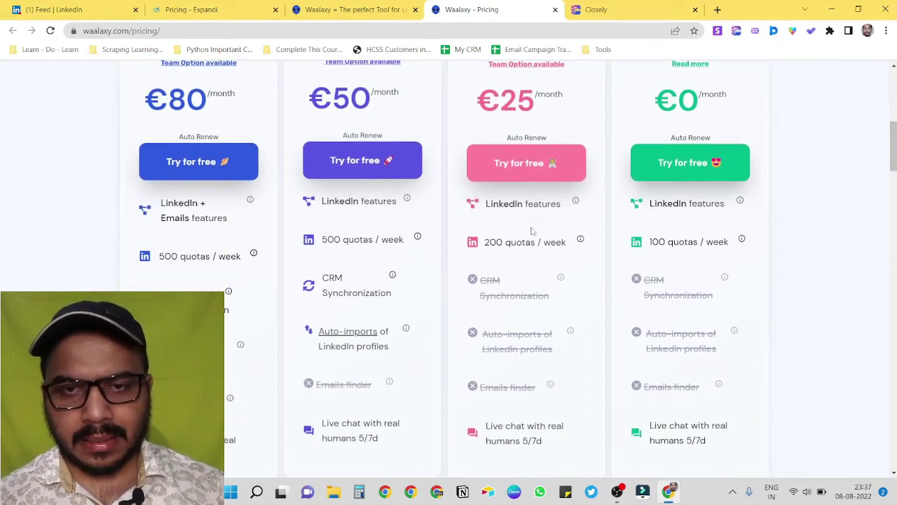
pyautogui.scroll(-1, 532, 231)
pyautogui.moveTo(576, 164)
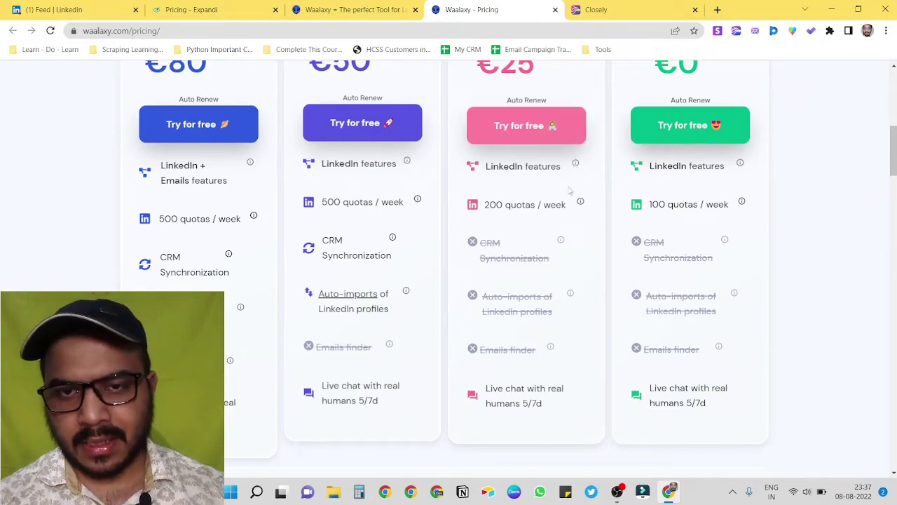
pyautogui.scroll(1, 573, 230)
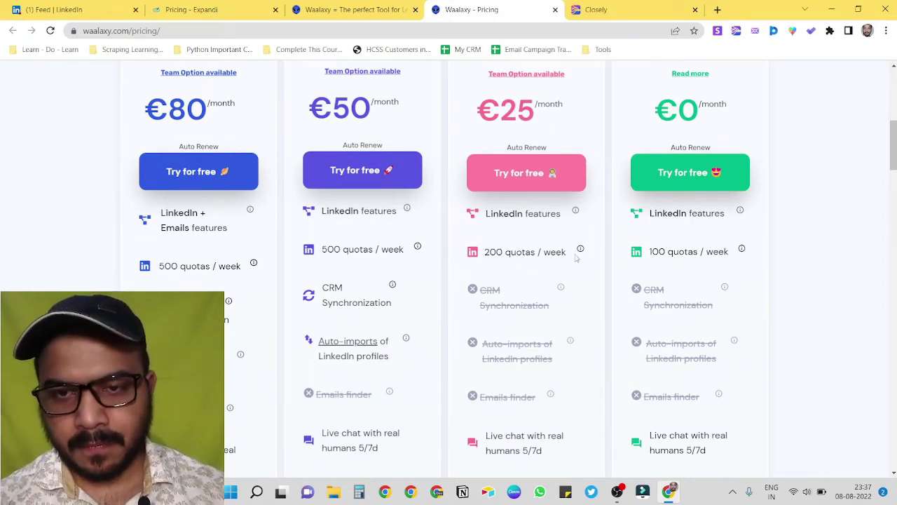
pyautogui.scroll(-2, 561, 269)
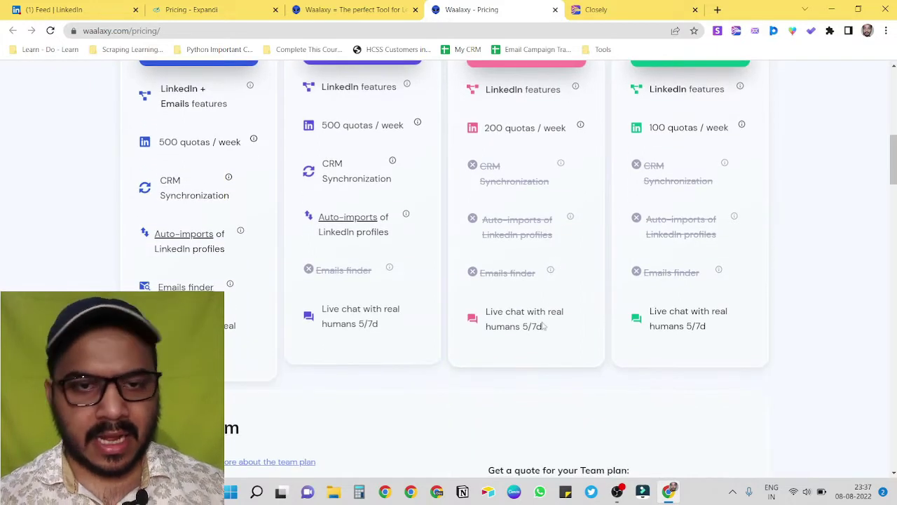
pyautogui.scroll(2, 544, 326)
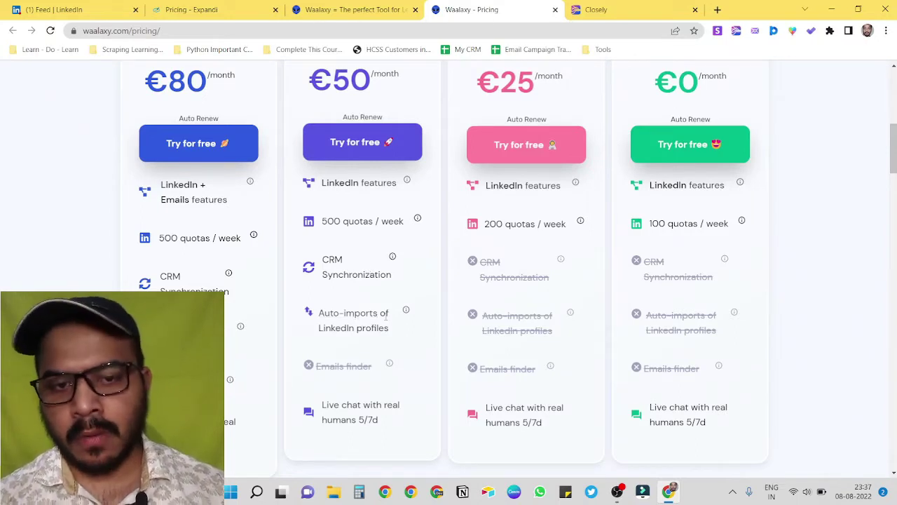
pyautogui.moveTo(406, 311)
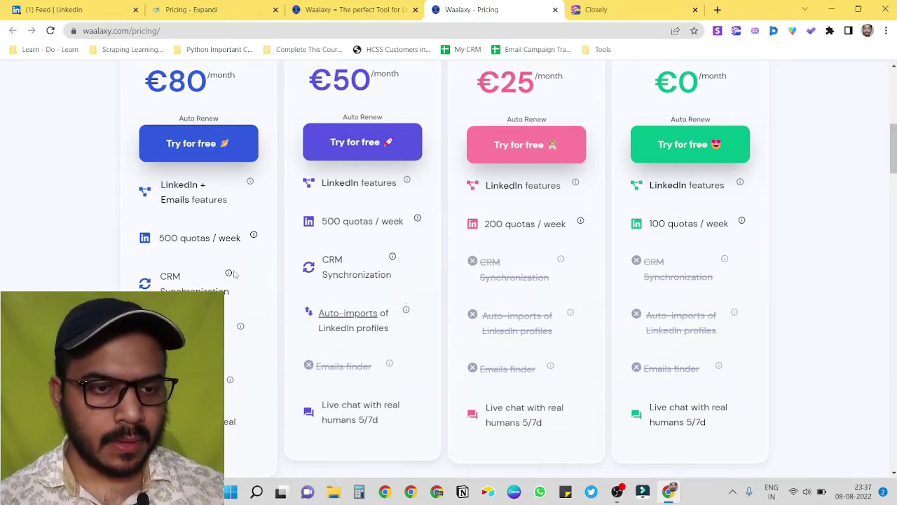
pyautogui.scroll(-1, 237, 274)
pyautogui.scroll(1, 236, 274)
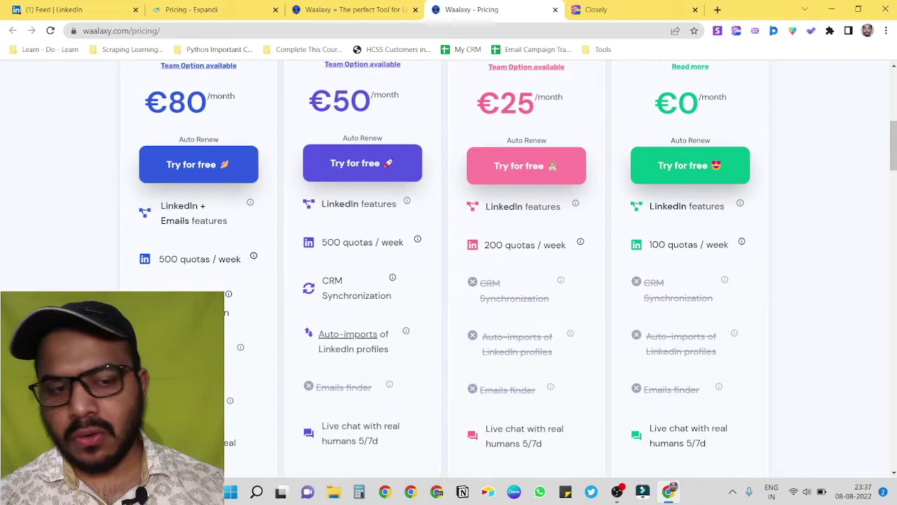
pyautogui.scroll(-1, 234, 131)
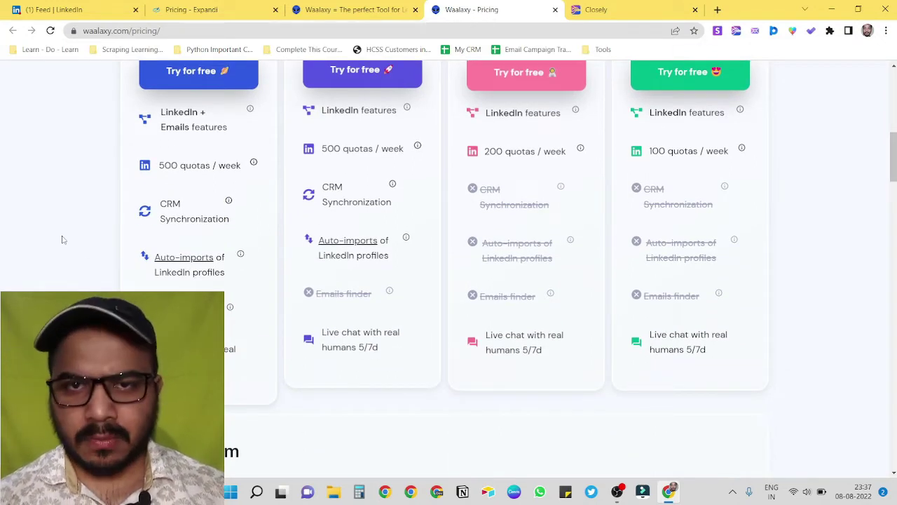
pyautogui.scroll(1, 62, 240)
pyautogui.scroll(2, 441, 240)
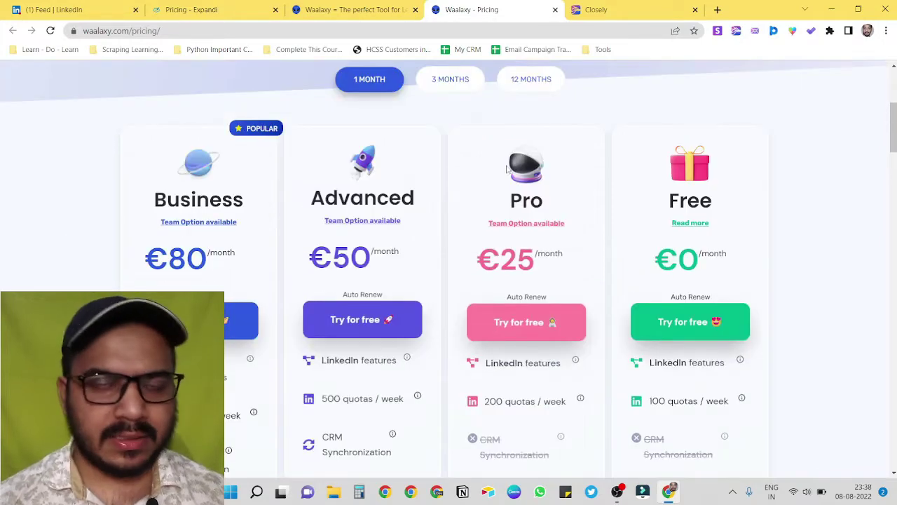
# - Switch to Closely, open its Explorer and view the credit and LinkedIn automation subscription options
pyautogui.click(633, 11)
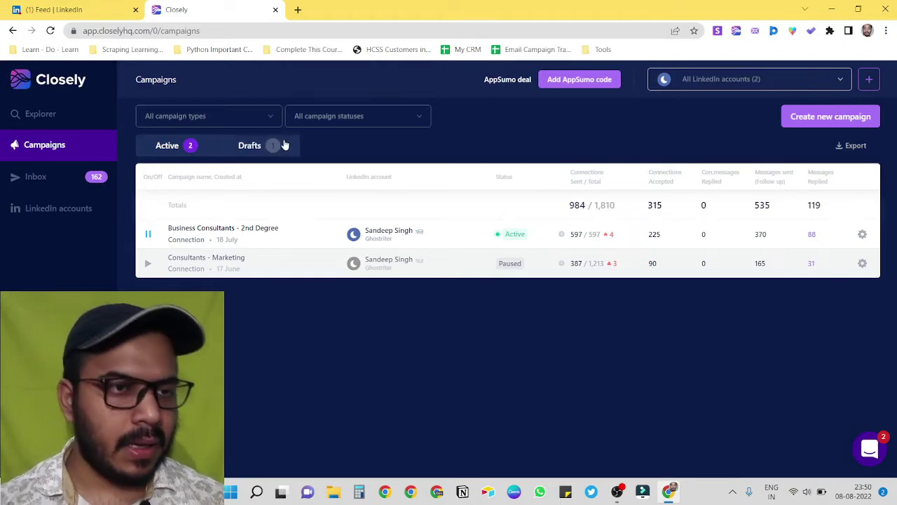
pyautogui.click(63, 119)
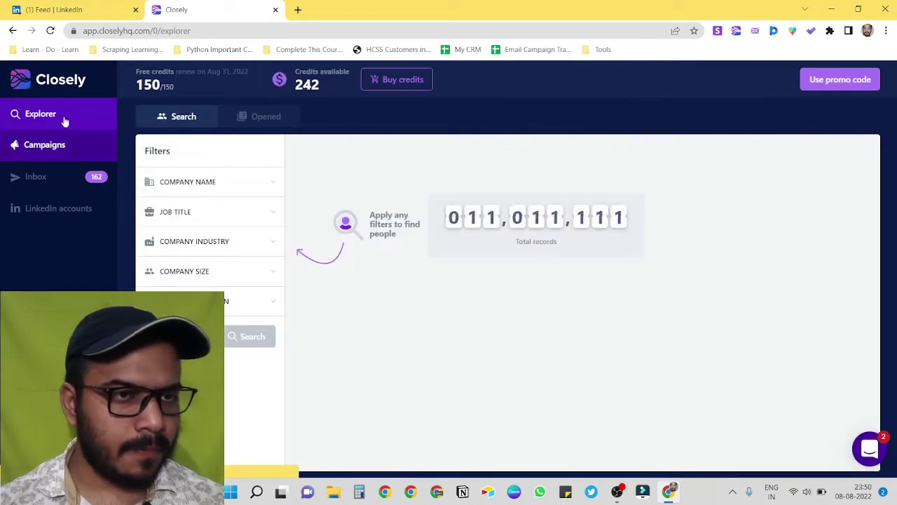
pyautogui.click(397, 79)
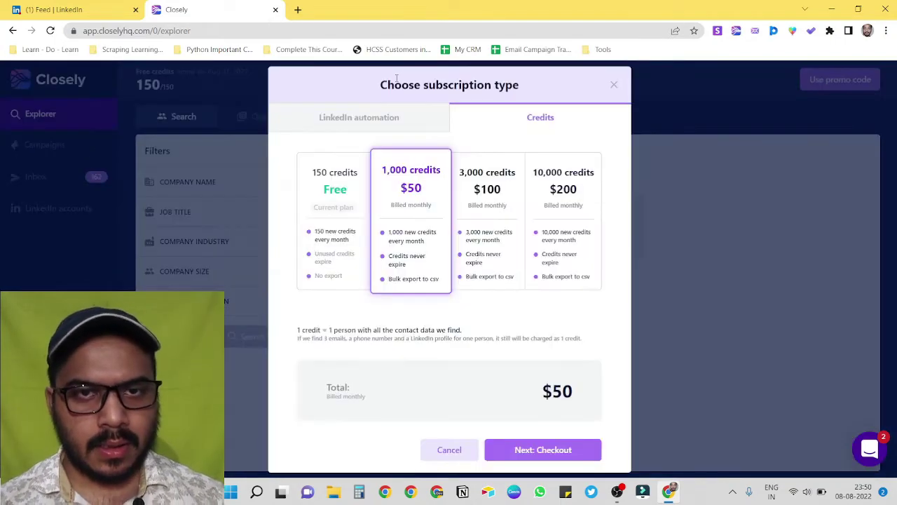
pyautogui.click(362, 123)
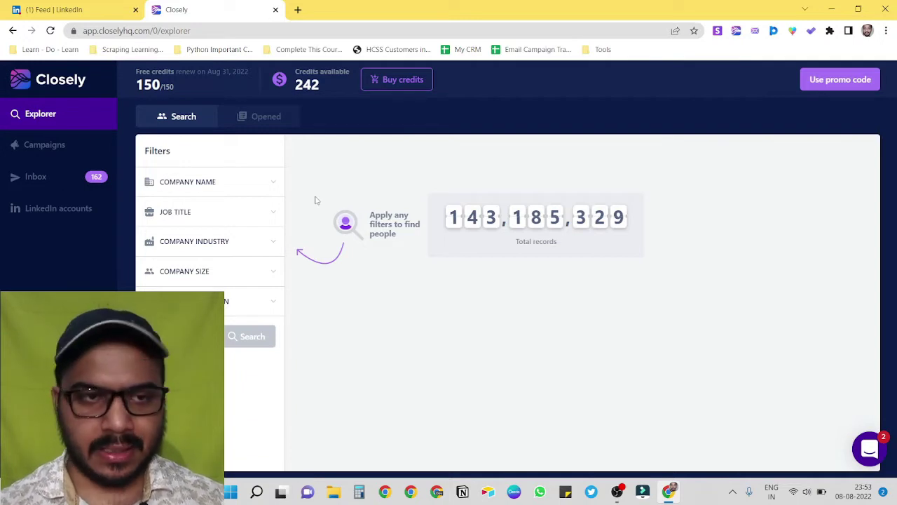
# - Set the Explorer's job title filter to the Sales department
pyautogui.click(182, 215)
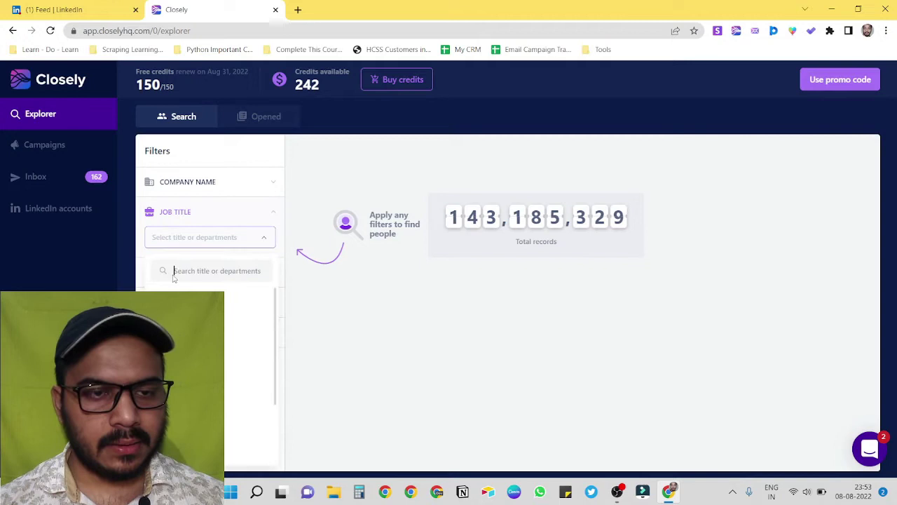
pyautogui.click(210, 332)
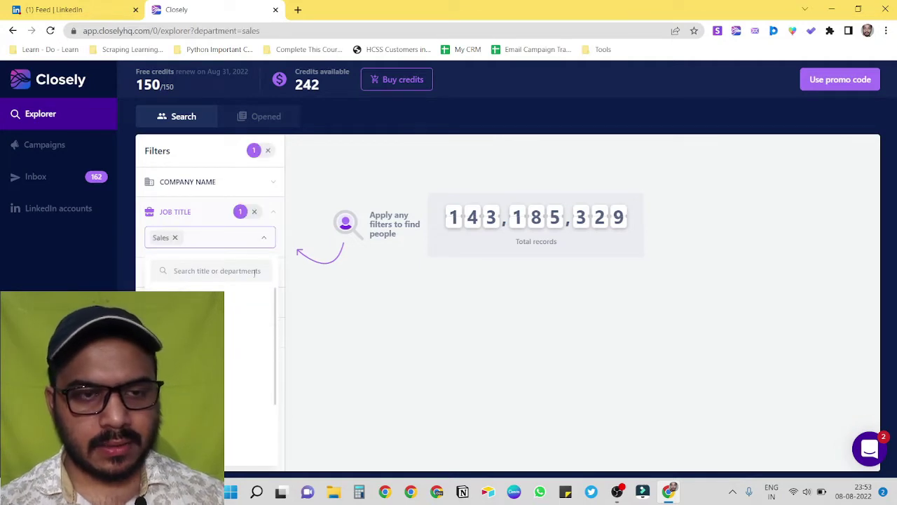
pyautogui.click(320, 298)
# - Add the filters Financial Services for company industry, 51-200 for company size and United States for location, and run the people search
pyautogui.click(202, 272)
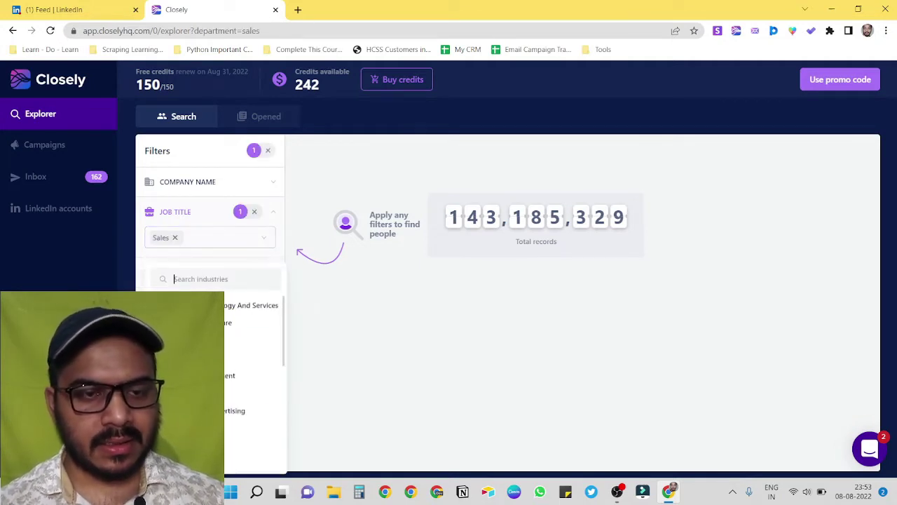
pyautogui.click(210, 342)
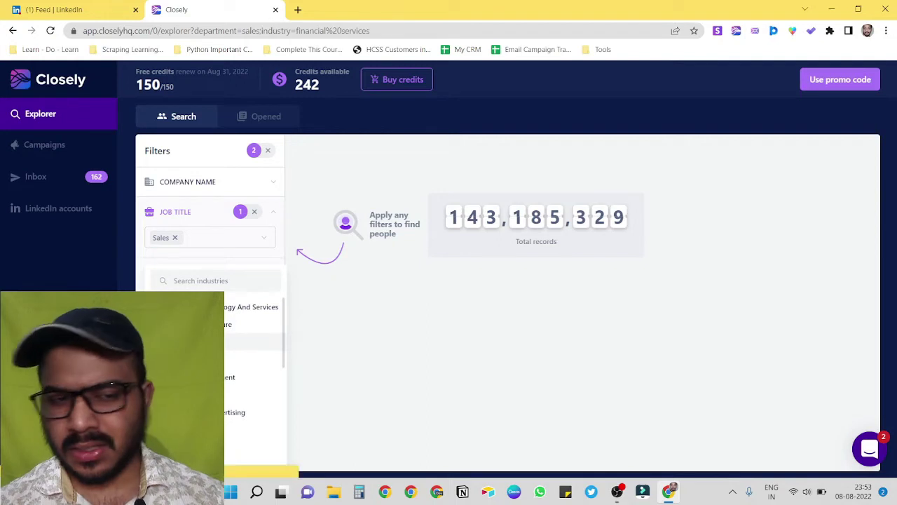
pyautogui.click(362, 343)
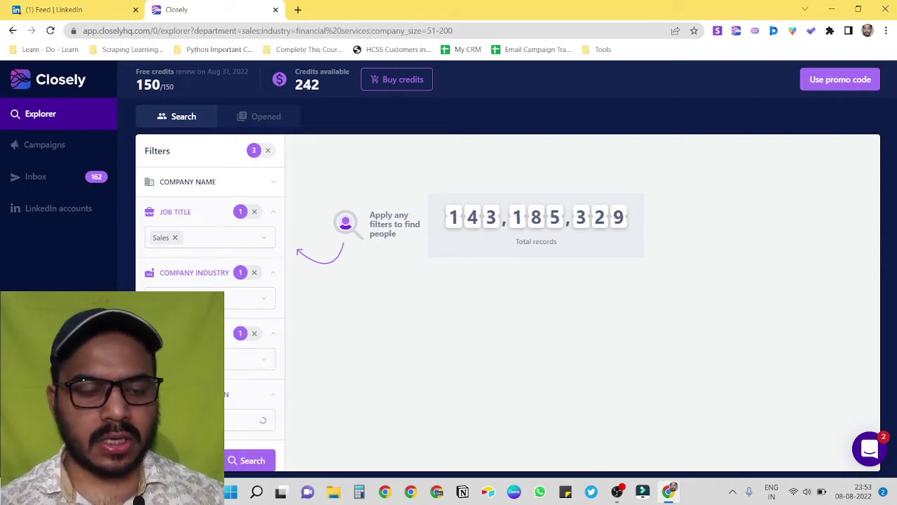
pyautogui.click(231, 336)
pyautogui.click(230, 336)
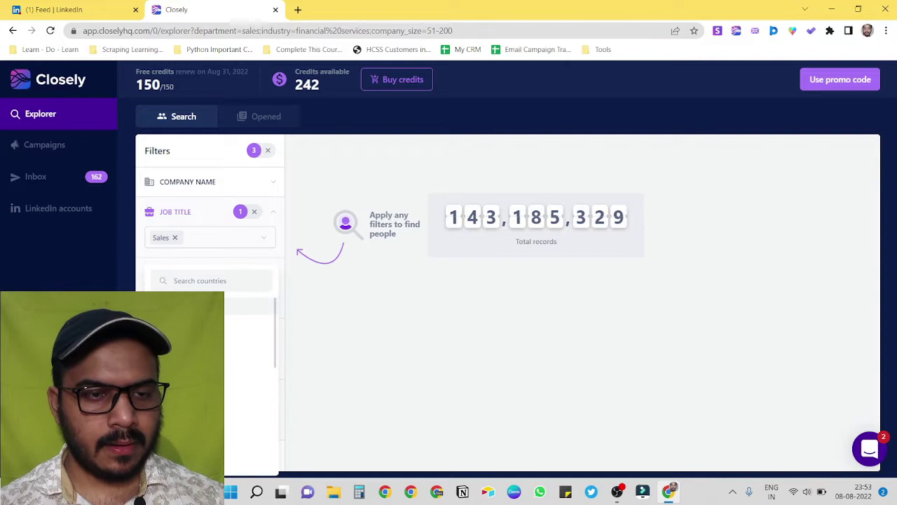
pyautogui.click(368, 318)
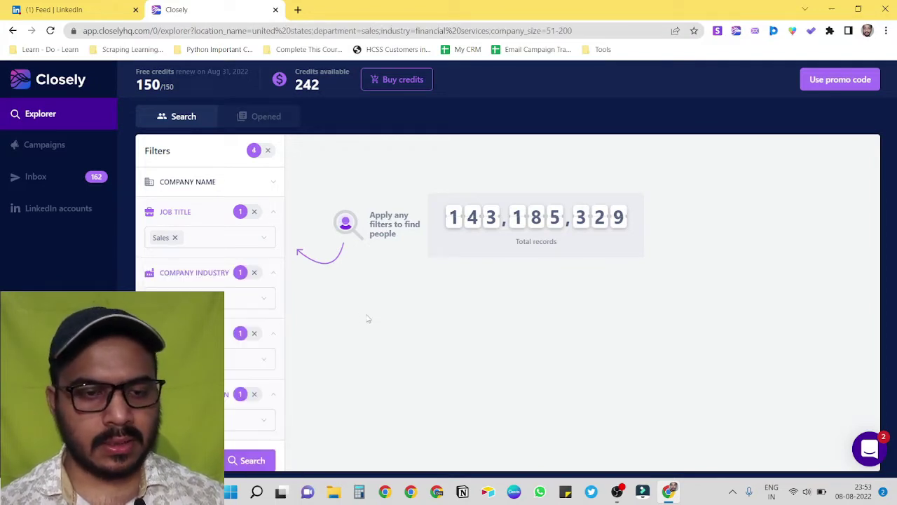
pyautogui.click(250, 459)
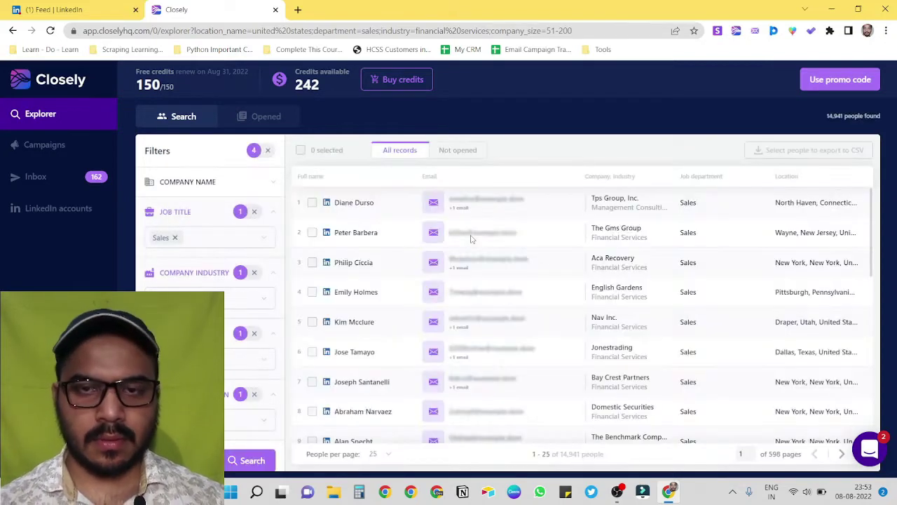
# - Look through the people in the search results and check the total number of matches
pyautogui.scroll(-1, 575, 340)
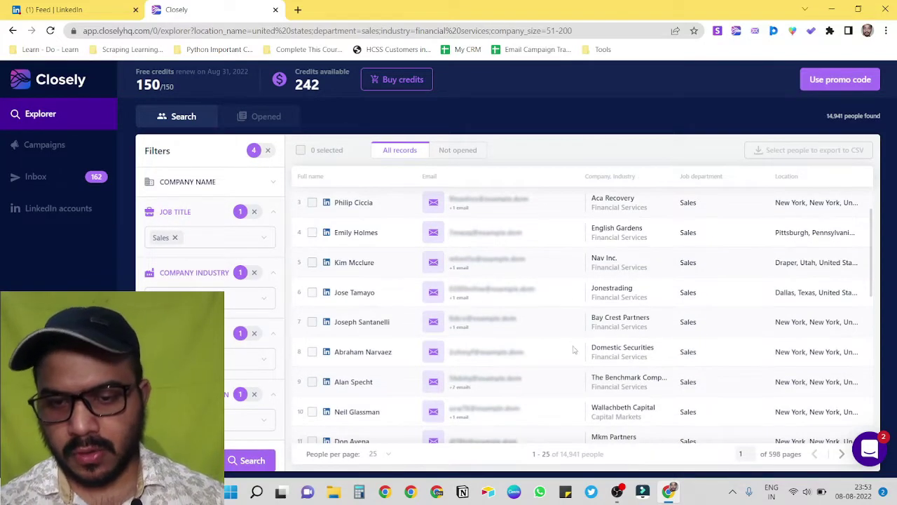
pyautogui.doubleClick(572, 454)
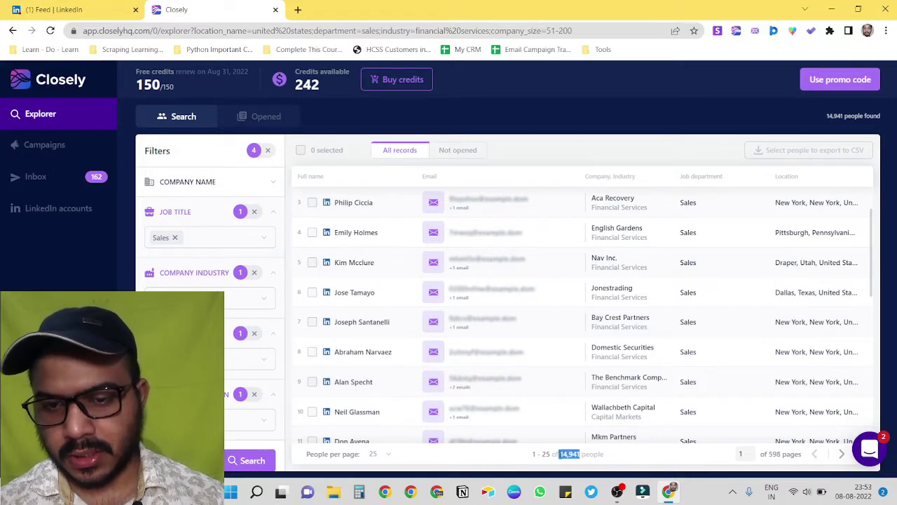
pyautogui.click(532, 184)
pyautogui.scroll(1, 466, 260)
pyautogui.scroll(2, 466, 259)
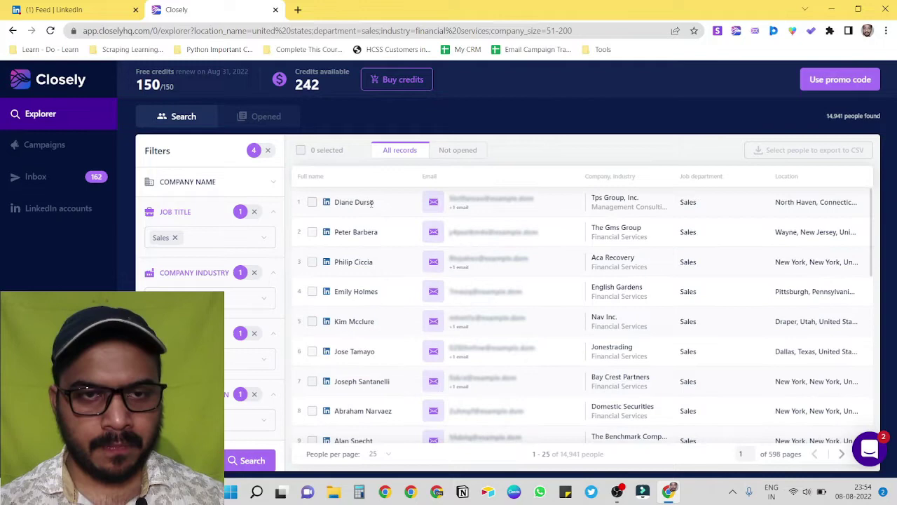
# - Select all the people on the first results page and review the selected rows
pyautogui.click(301, 150)
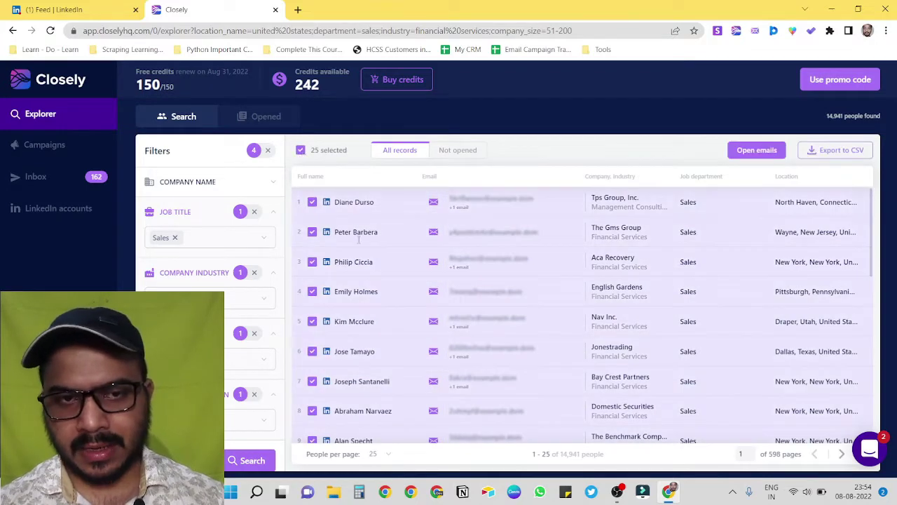
pyautogui.scroll(-7, 390, 271)
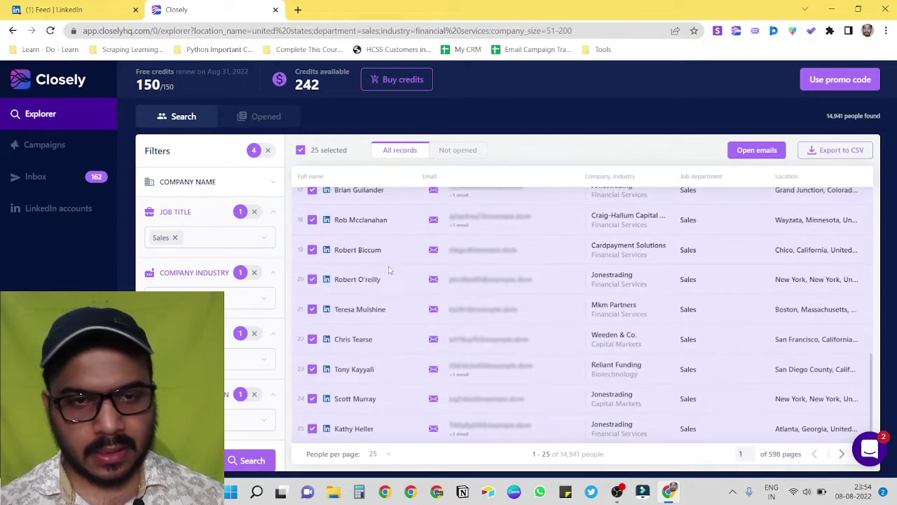
pyautogui.scroll(8, 391, 271)
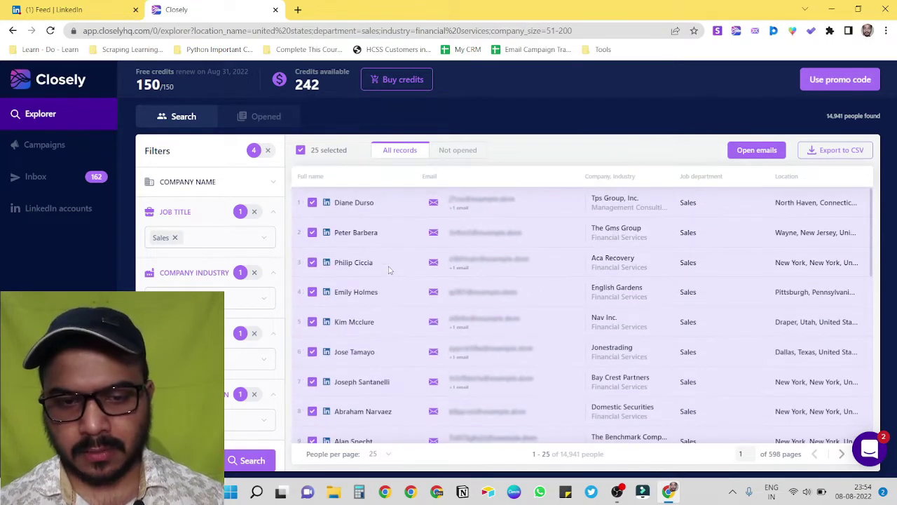
# - Show 500 people per page and select all of them
pyautogui.click(388, 456)
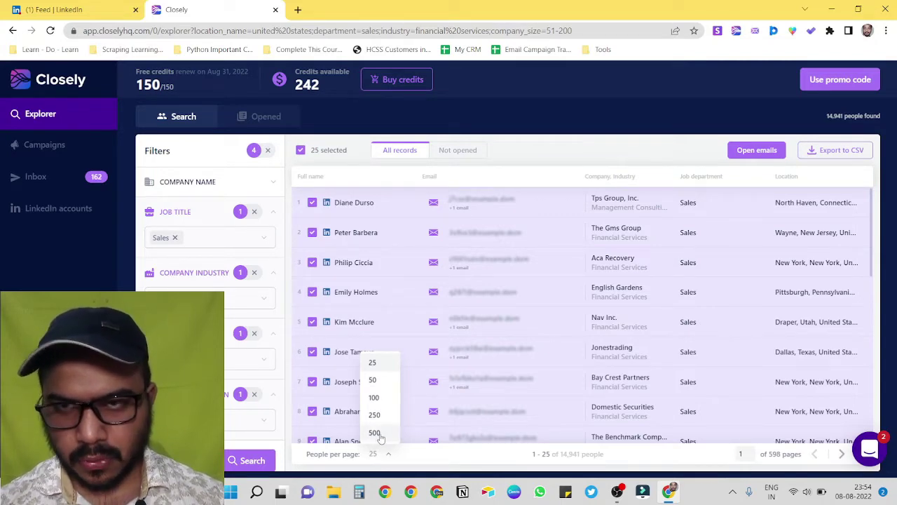
pyautogui.click(374, 432)
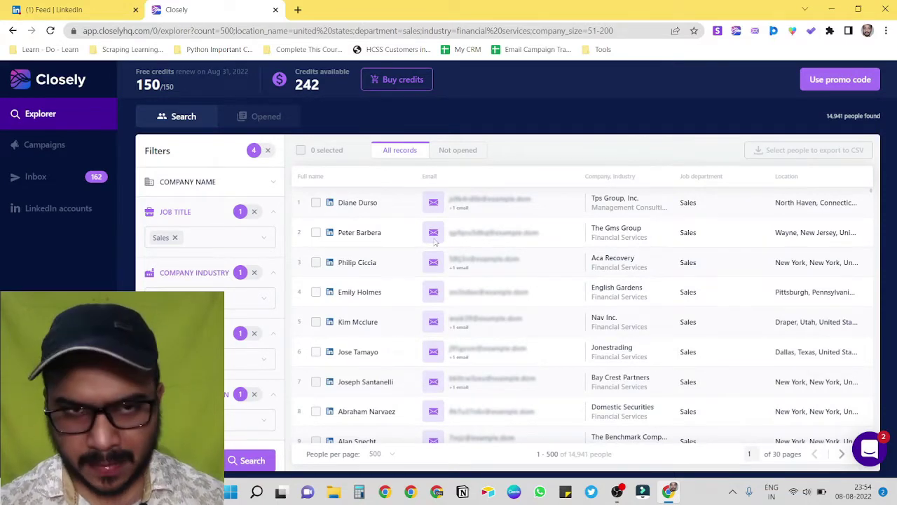
pyautogui.click(300, 151)
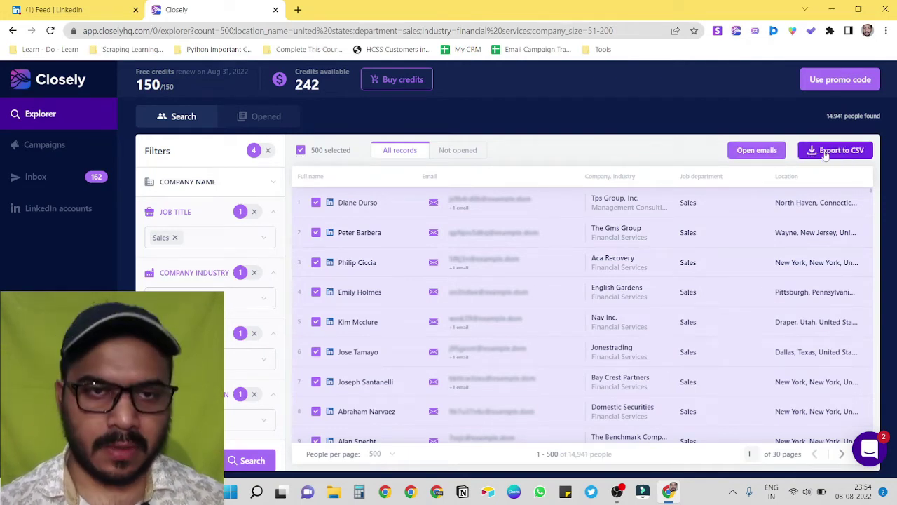
# - Set the results back to 25 people per page and export all the records on the page to CSV
pyautogui.click(387, 455)
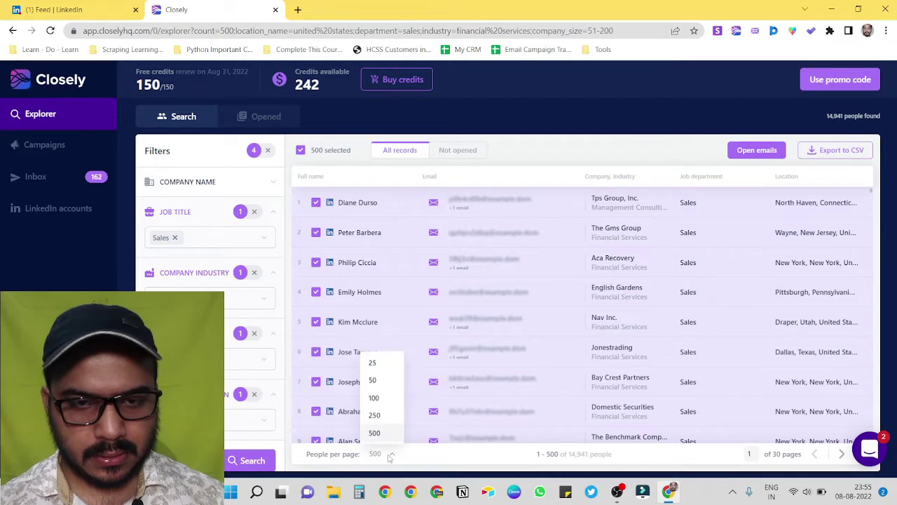
pyautogui.click(374, 363)
pyautogui.click(300, 150)
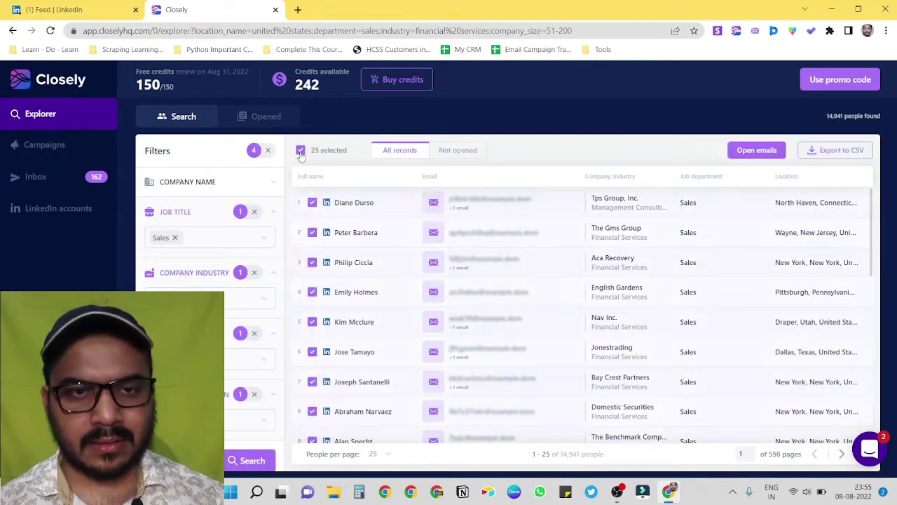
pyautogui.click(854, 150)
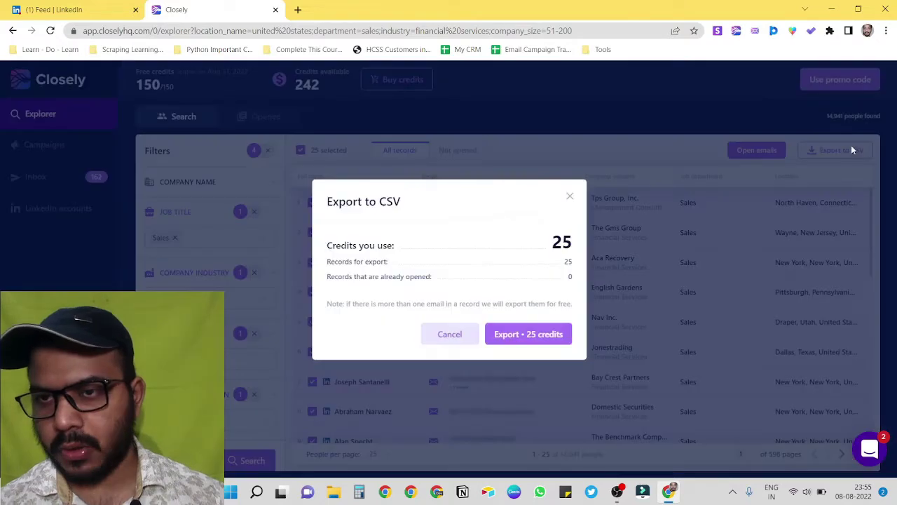
pyautogui.click(528, 335)
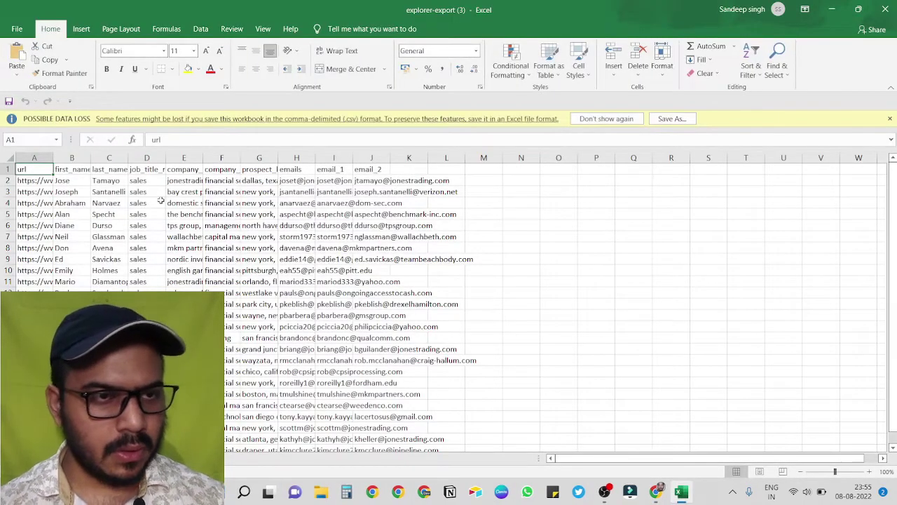
# - In Excel, widen the exported file's columns to examine the leads' names, roles, industries, locations and emails, and close the file
pyautogui.moveTo(91, 157); pyautogui.dragTo(175, 157)
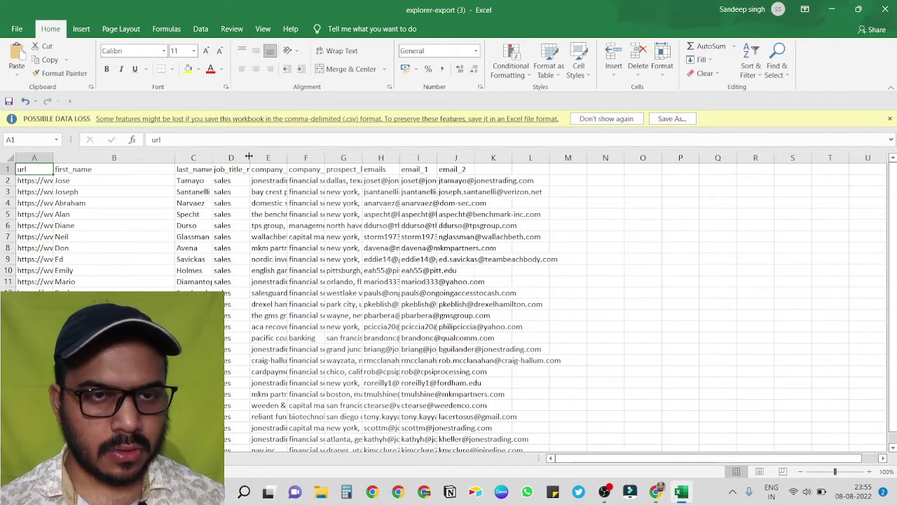
pyautogui.moveTo(286, 157); pyautogui.dragTo(295, 157)
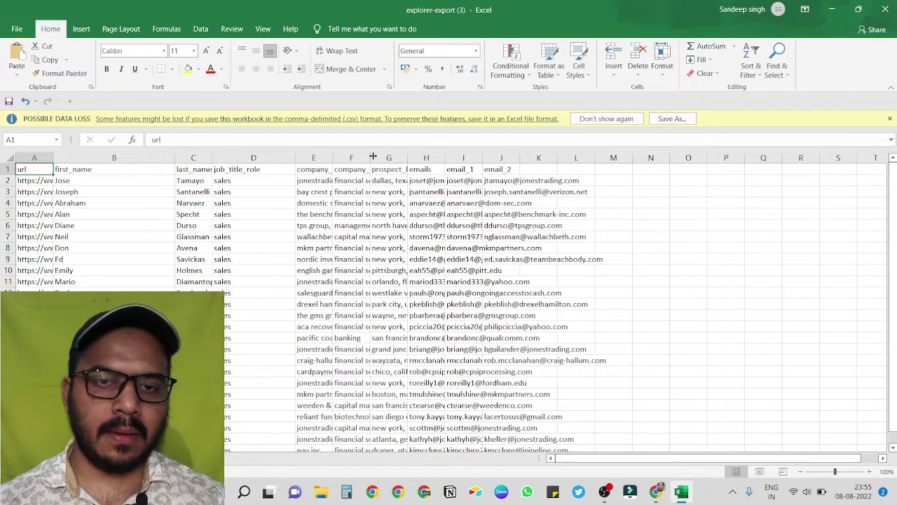
pyautogui.moveTo(370, 157); pyautogui.dragTo(652, 159)
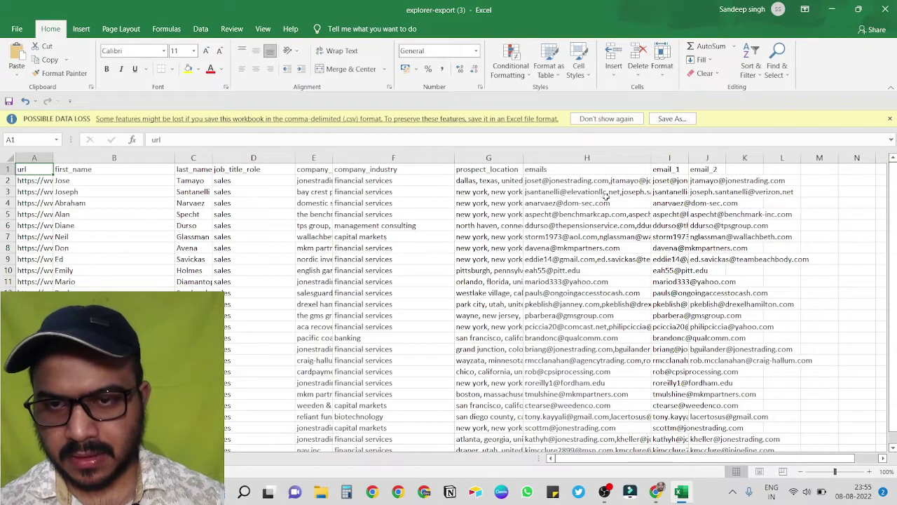
pyautogui.moveTo(689, 159); pyautogui.dragTo(852, 159)
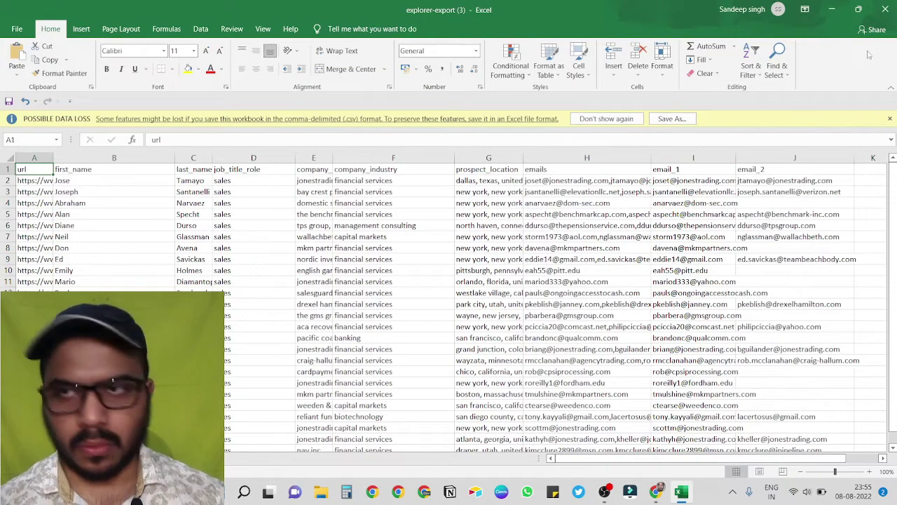
pyautogui.click(887, 9)
pyautogui.click(449, 259)
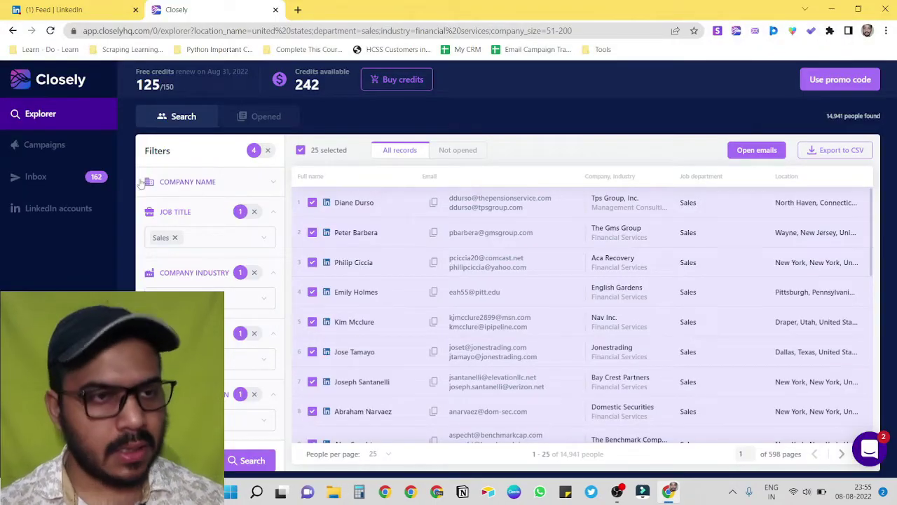
# - Open the campaigns overview and examine the sent connections, accepted connections and replies of the "Business Consultants - 2nd Degree" campaign
pyautogui.click(55, 146)
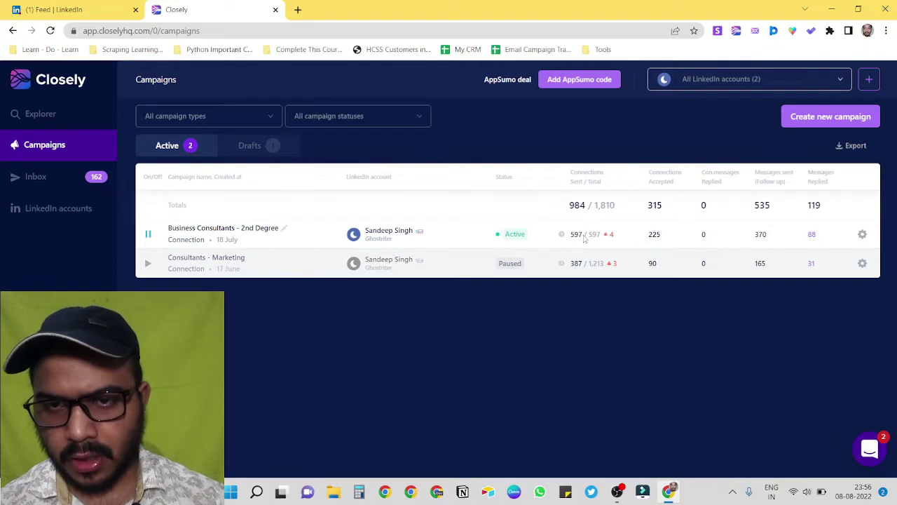
pyautogui.doubleClick(582, 234)
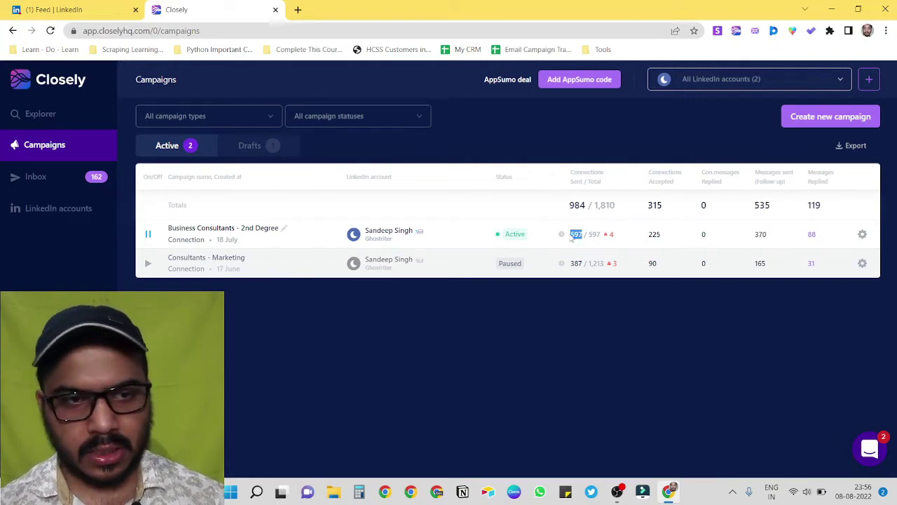
pyautogui.click(583, 304)
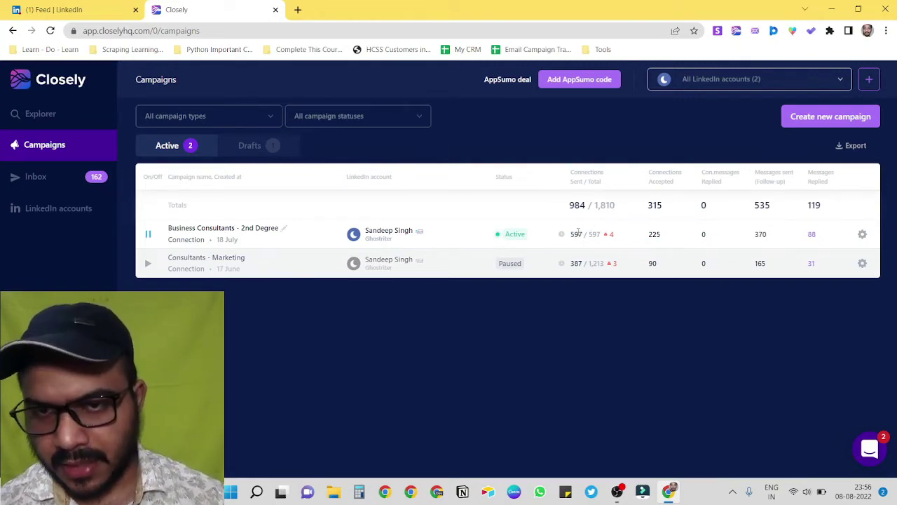
pyautogui.doubleClick(577, 234)
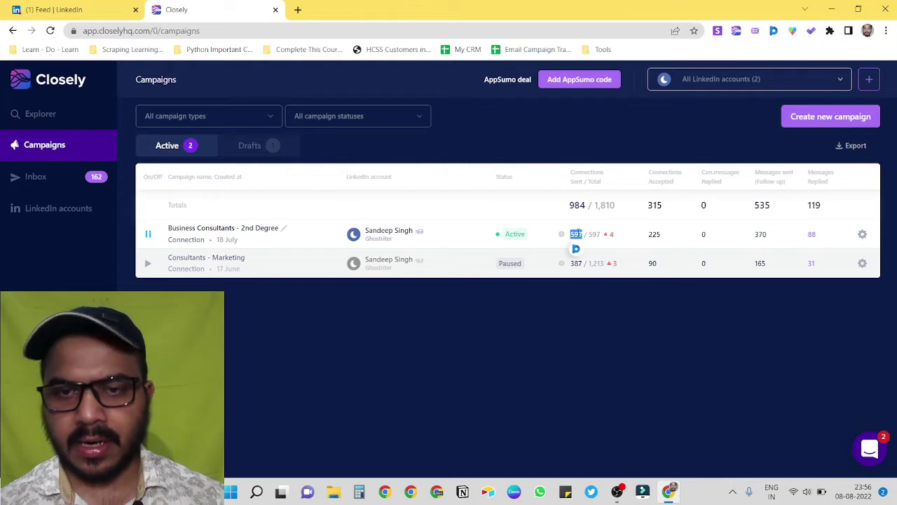
pyautogui.doubleClick(655, 234)
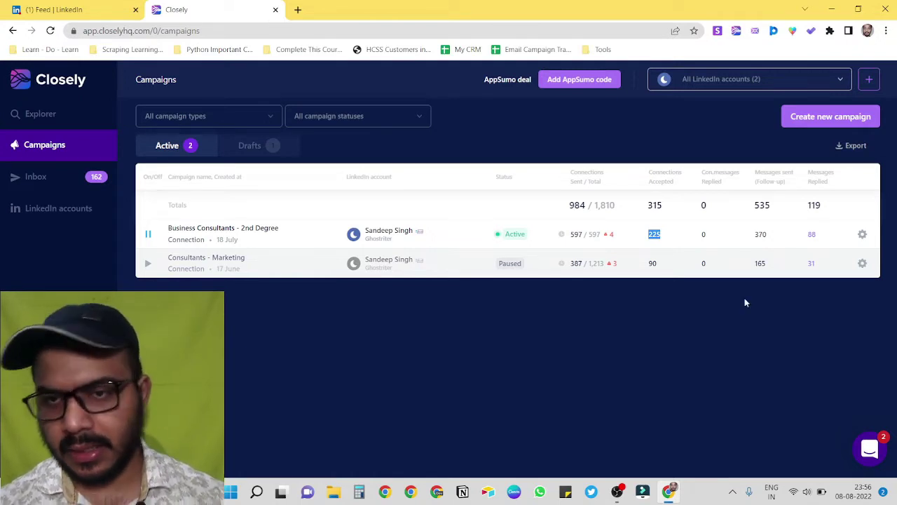
pyautogui.doubleClick(812, 235)
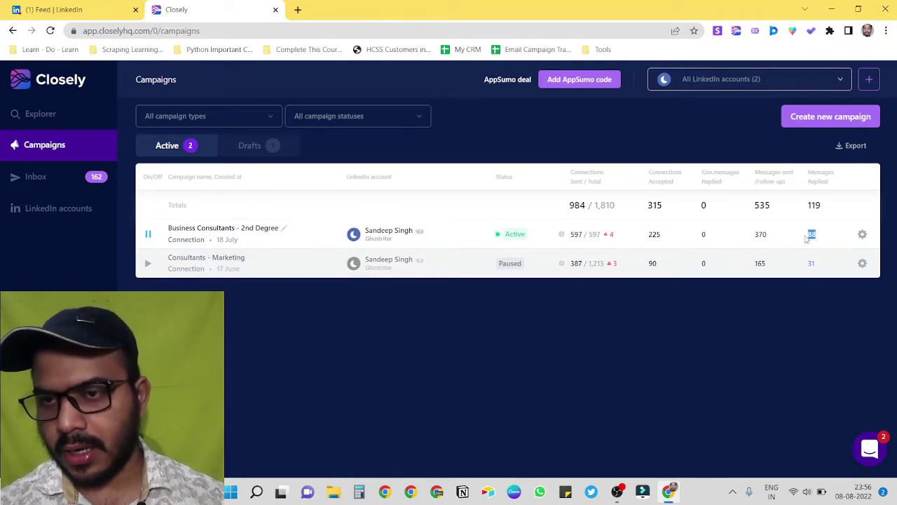
pyautogui.click(531, 305)
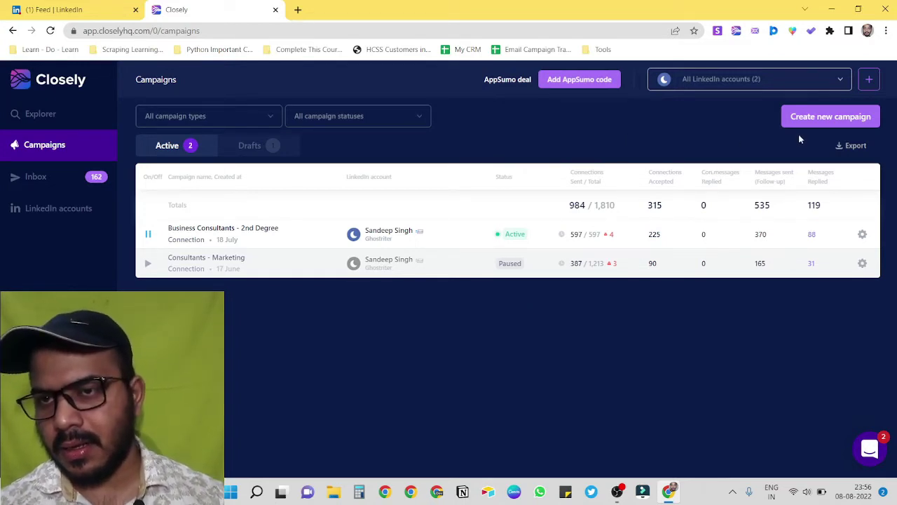
# - Start a new "Connection request + follow-up messages" campaign and name it "Testing campaign"
pyautogui.click(831, 118)
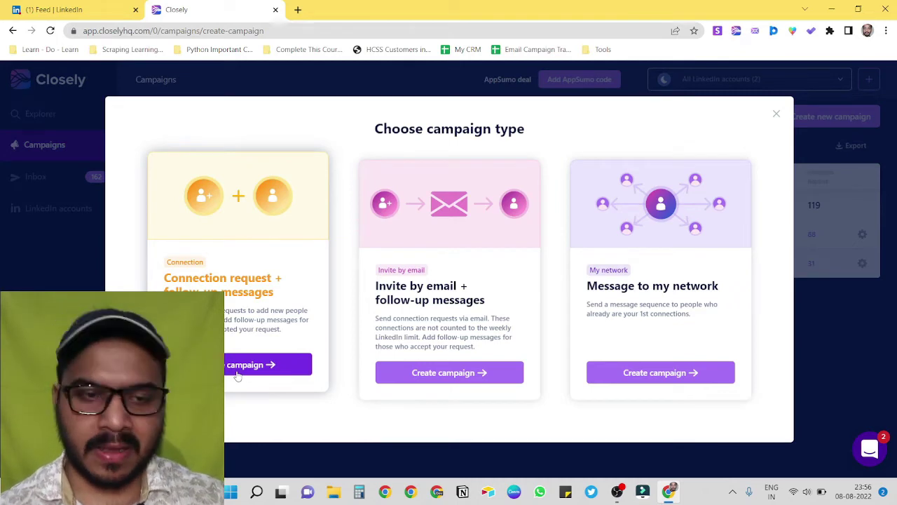
pyautogui.click(236, 366)
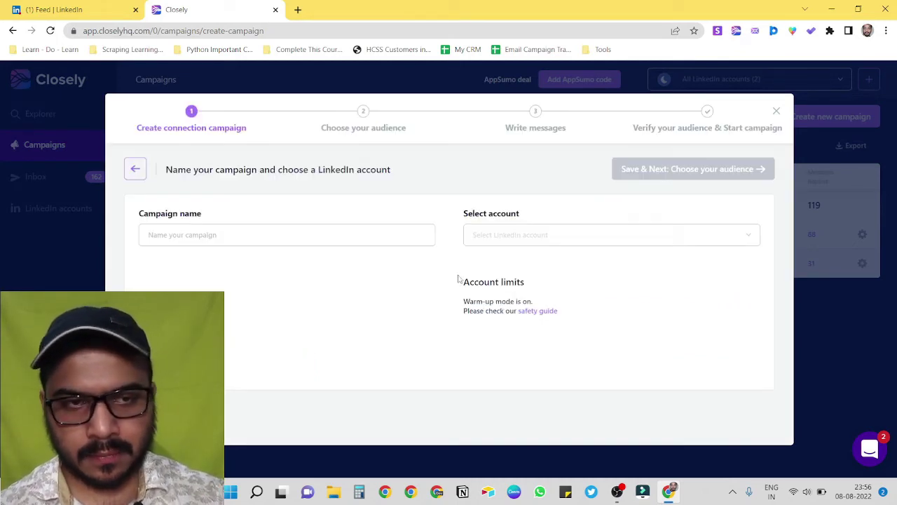
pyautogui.click(391, 232)
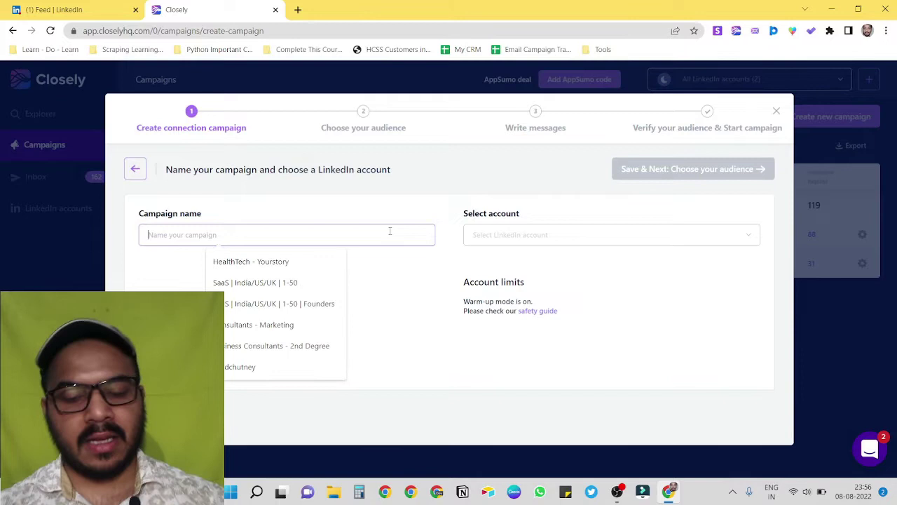
pyautogui.write('Testing campaign')
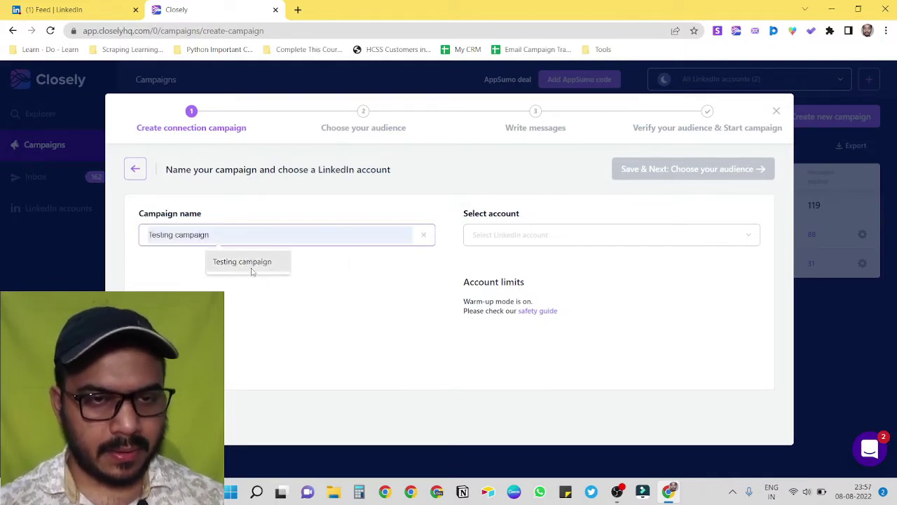
# - Complete the campaign name as "Testing campaign", assign the available Ghostriter LinkedIn account, and continue to choosing the audience
pyautogui.click(251, 265)
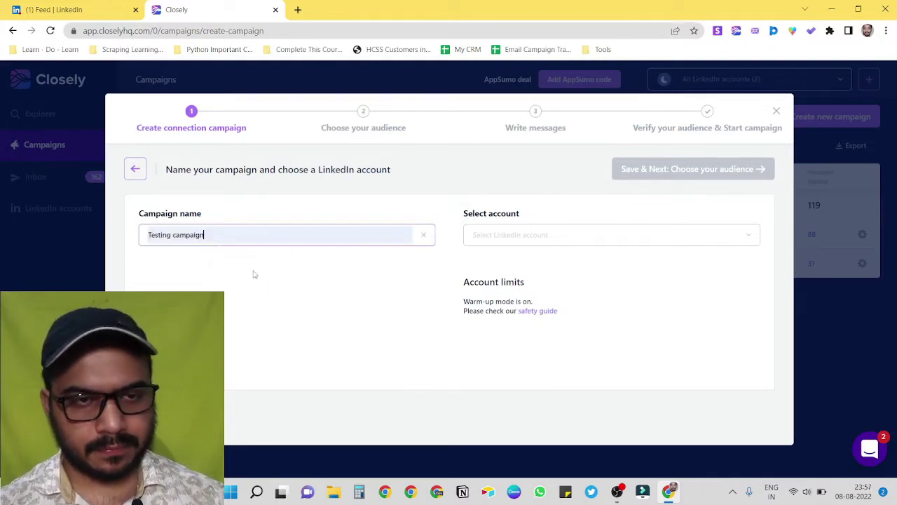
pyautogui.click(509, 235)
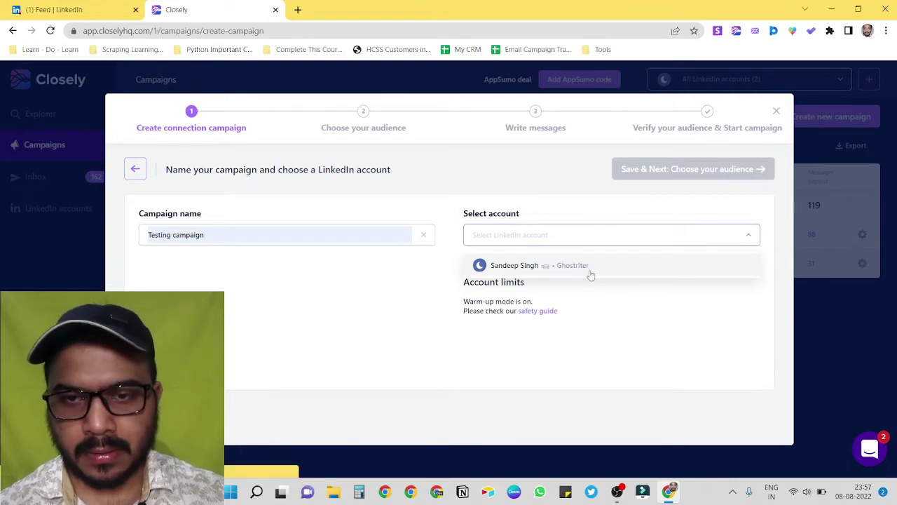
pyautogui.click(591, 273)
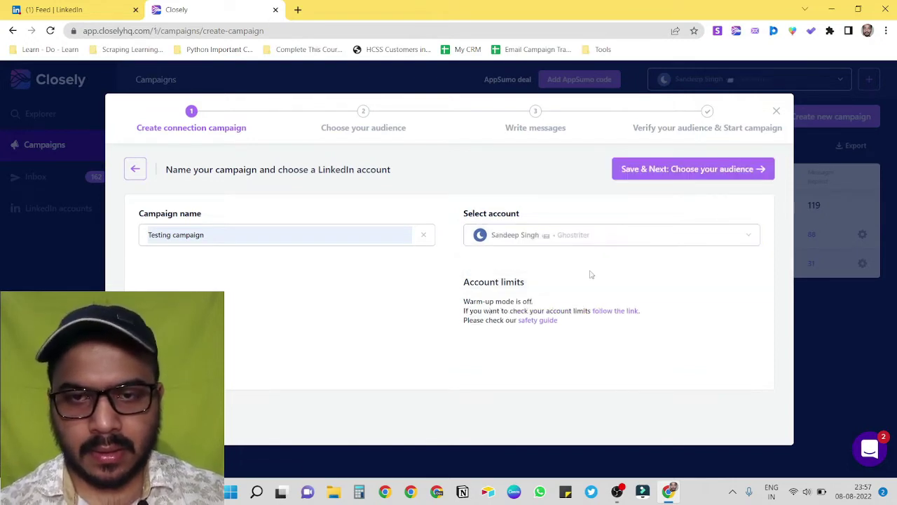
pyautogui.click(687, 170)
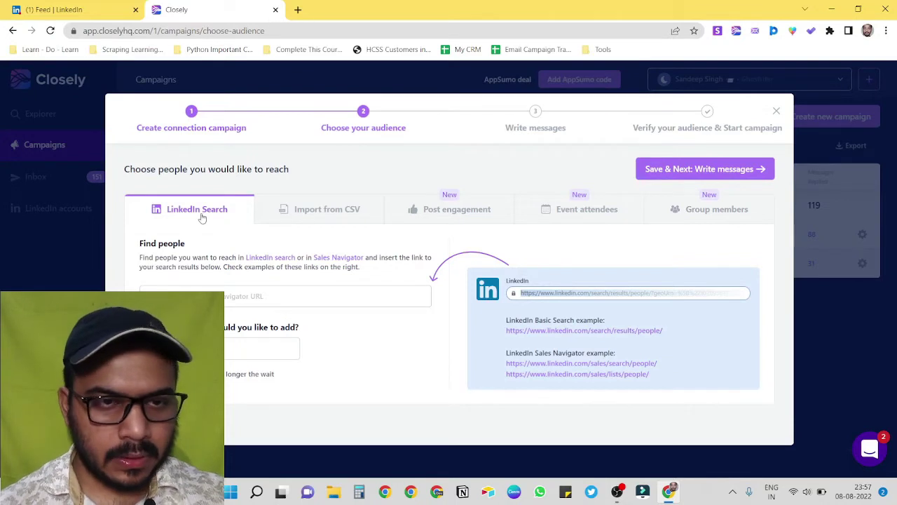
# - Import the campaign audience from the CSV file "explorer-export (3)" in the Downloads folder
pyautogui.click(319, 213)
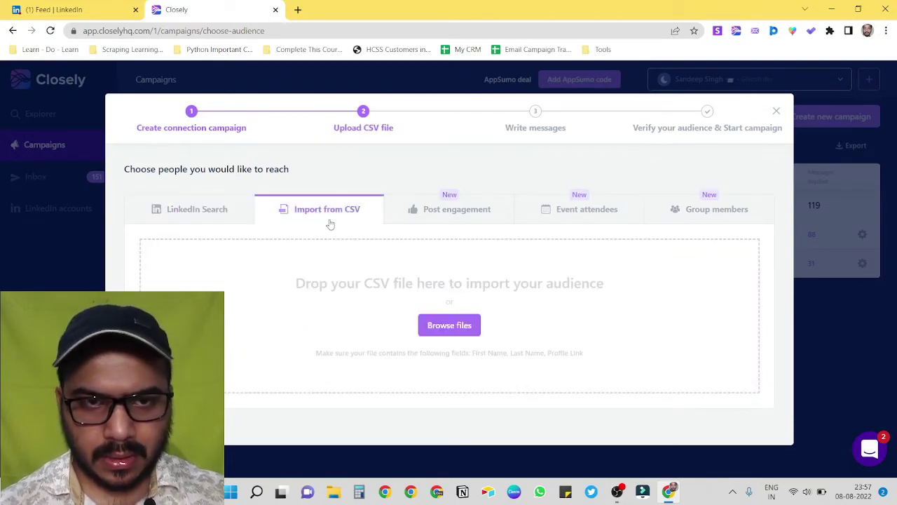
pyautogui.click(448, 326)
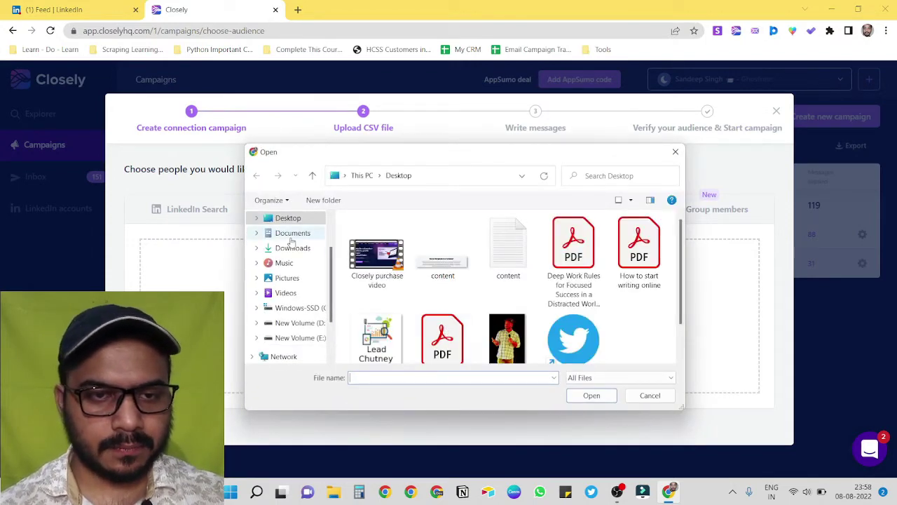
pyautogui.click(292, 247)
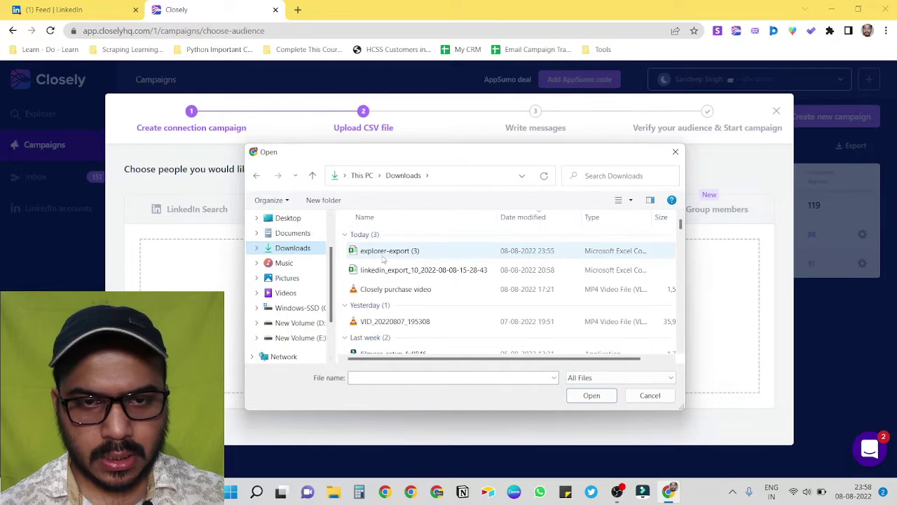
pyautogui.click(383, 251)
pyautogui.click(589, 397)
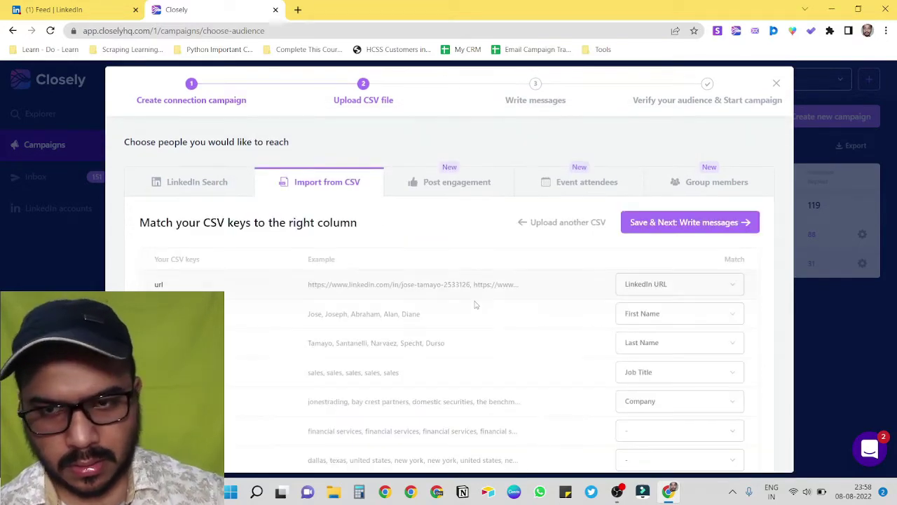
# - Review how the CSV keys are matched to the contact fields, then save the audience and continue to writing messages
pyautogui.scroll(-1, 476, 305)
pyautogui.scroll(-1, 478, 304)
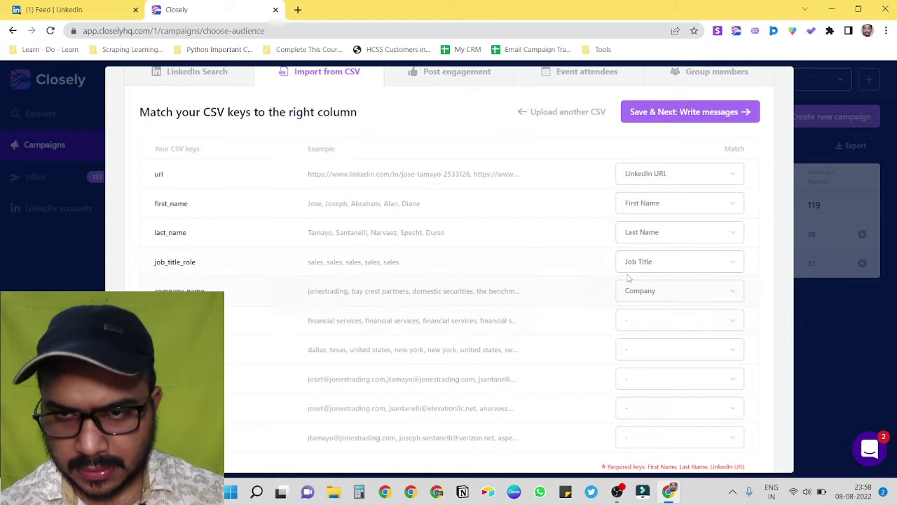
pyautogui.scroll(-1, 517, 276)
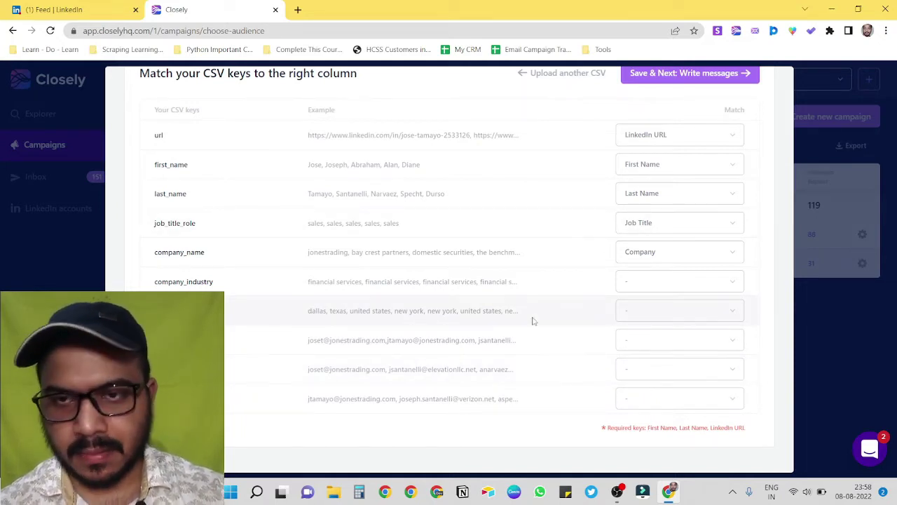
pyautogui.scroll(2, 533, 320)
pyautogui.click(678, 190)
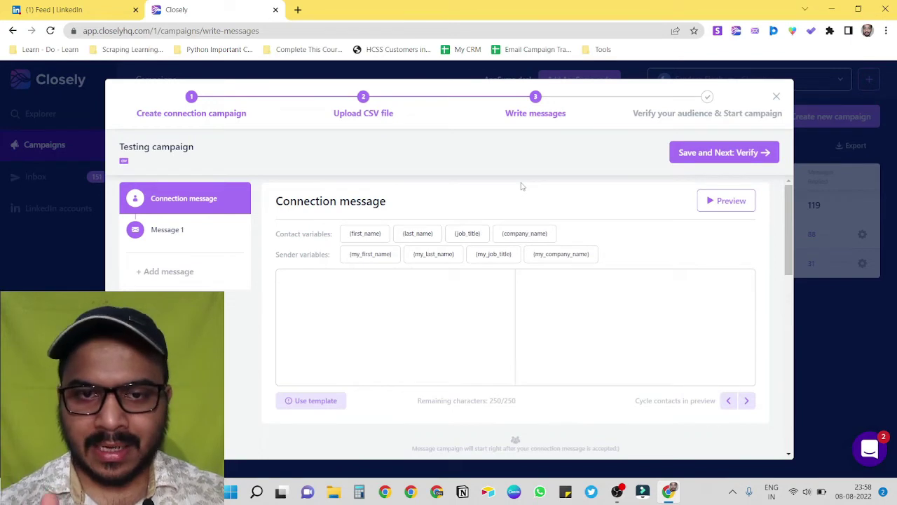
# - Begin the connection message with "Hi {first_name}, I love whatever you are doing with {company_name}.", inserting the contact variables for first name and company
pyautogui.click(341, 296)
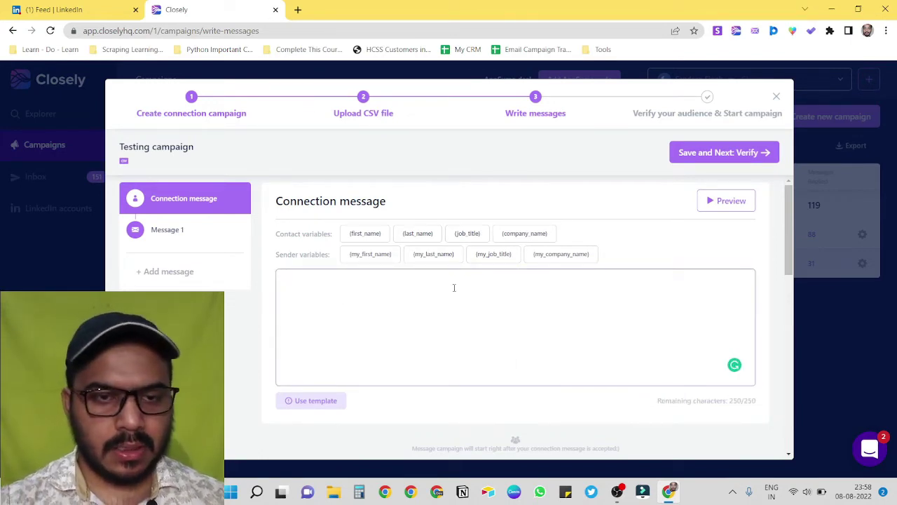
pyautogui.write('Hi')
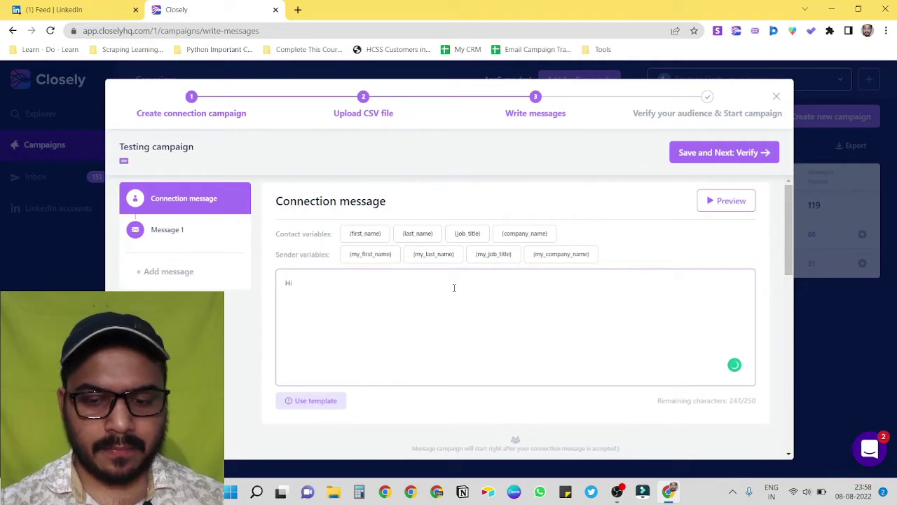
pyautogui.click(365, 234)
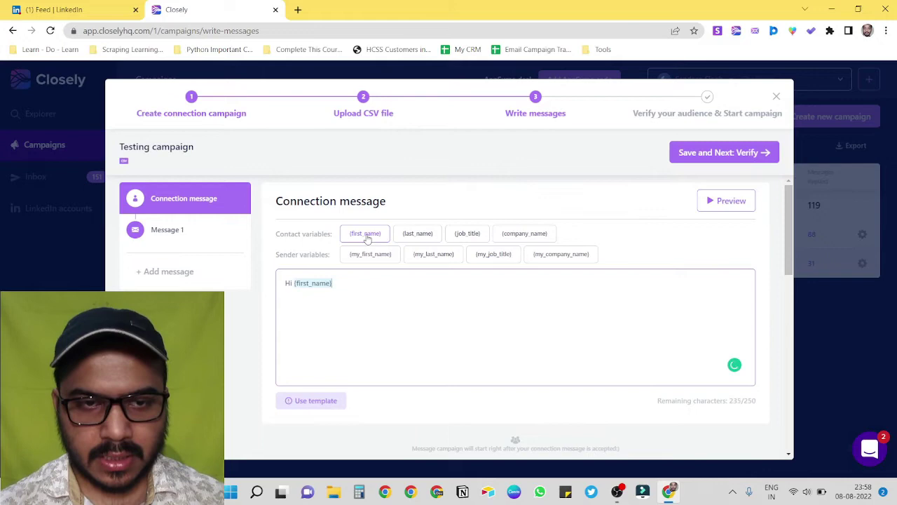
pyautogui.write(', ')
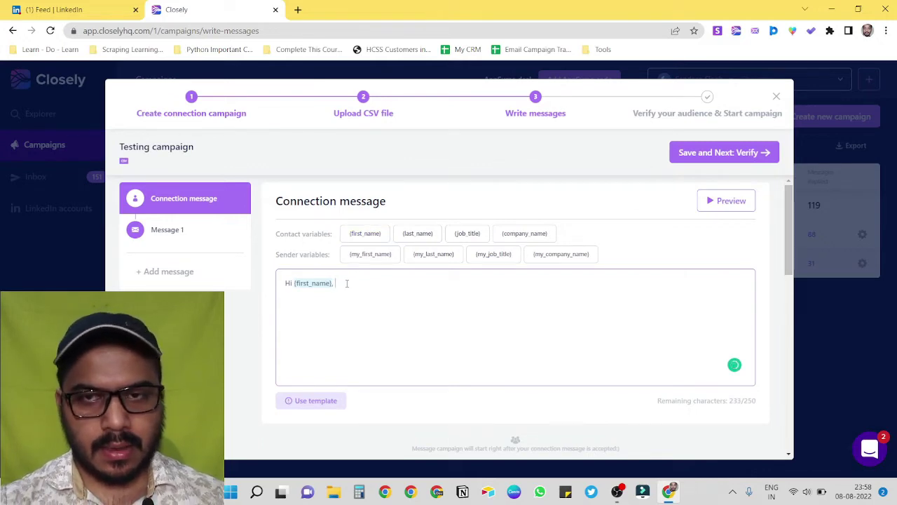
pyautogui.write('I l')
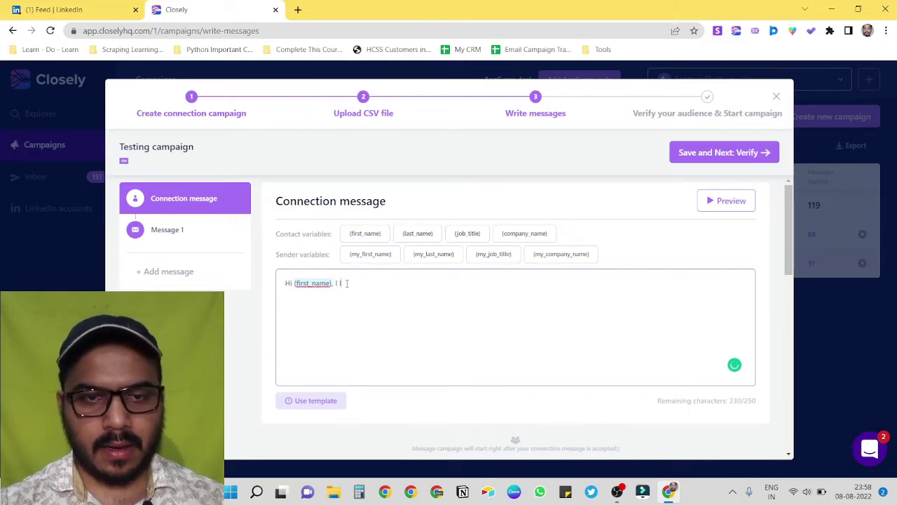
pyautogui.write('ove what')
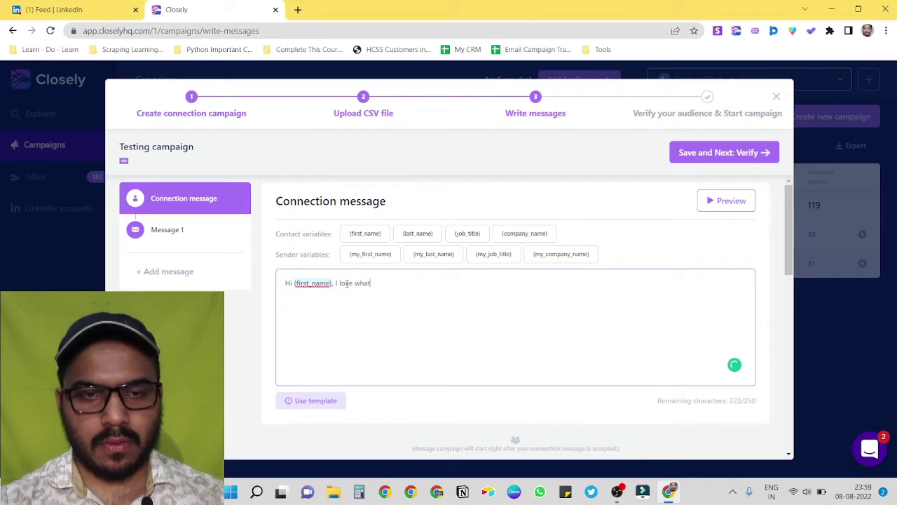
pyautogui.write('ever you ')
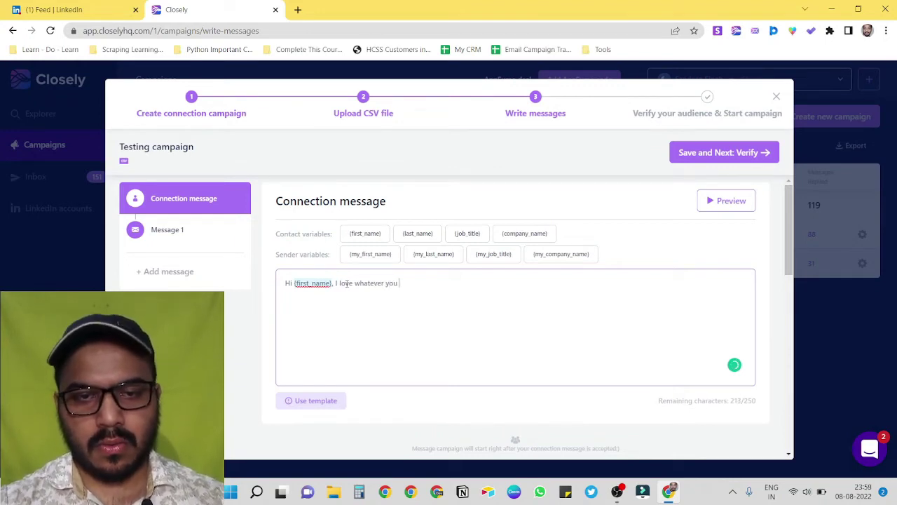
pyautogui.write('are doing wit')
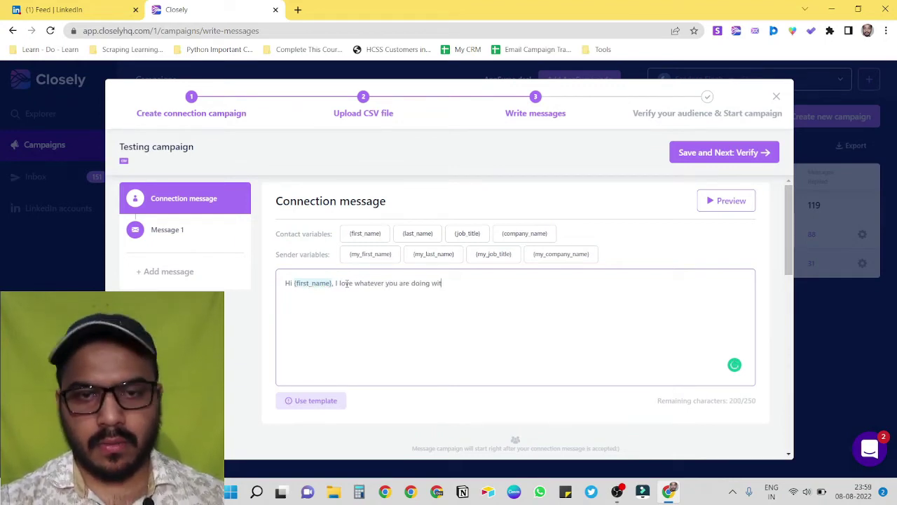
pyautogui.write('h,')
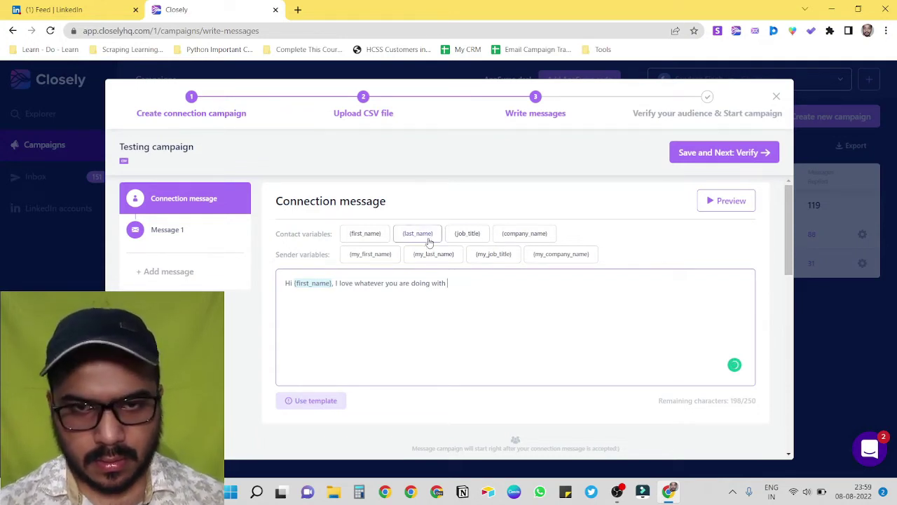
pyautogui.click(518, 235)
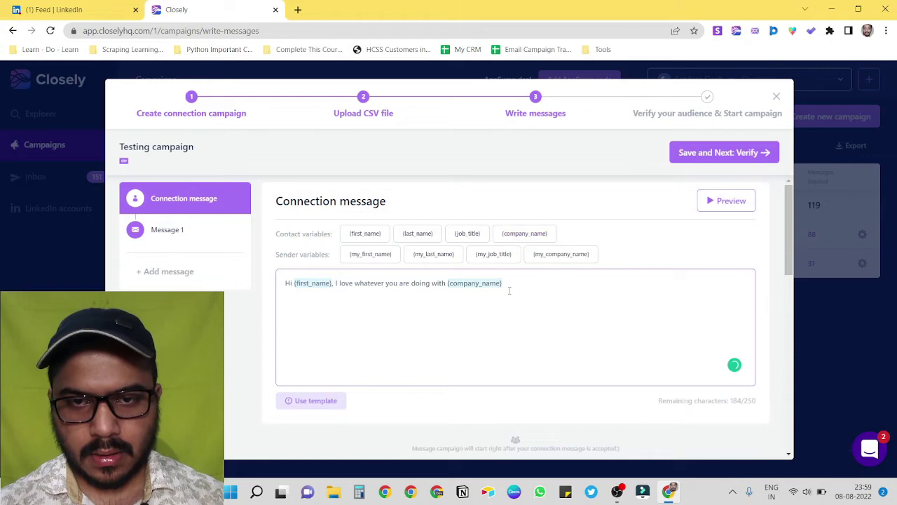
pyautogui.write('. ')
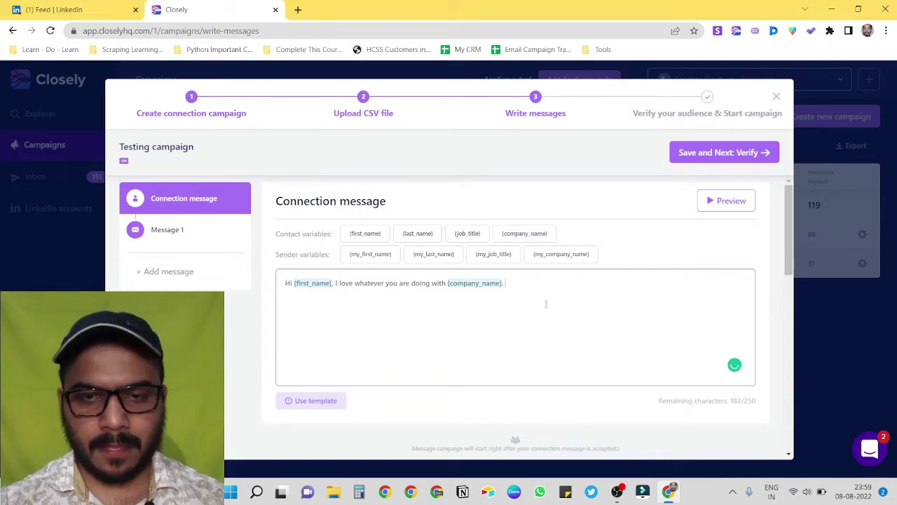
# - Finish the connection message with "Hence sending this connection invite :)" and preview it with a contact's details
pyautogui.write('Hence s')
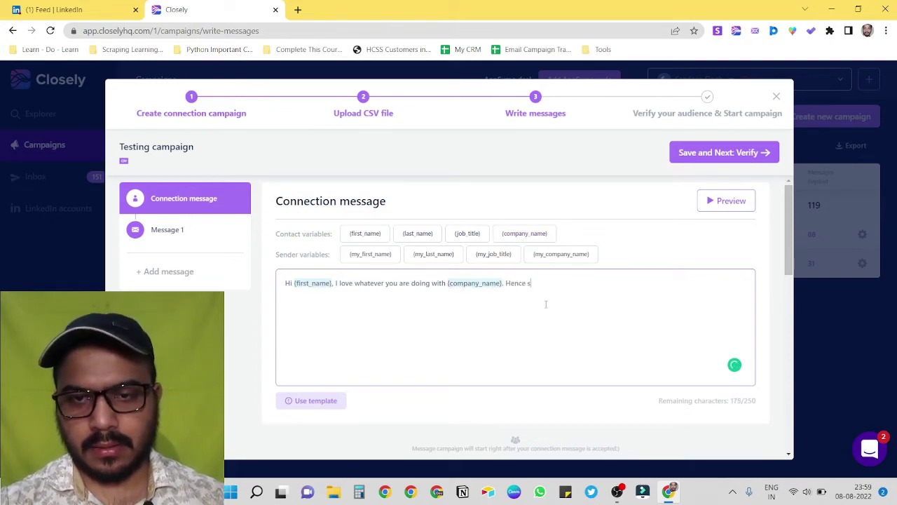
pyautogui.write('ending this con')
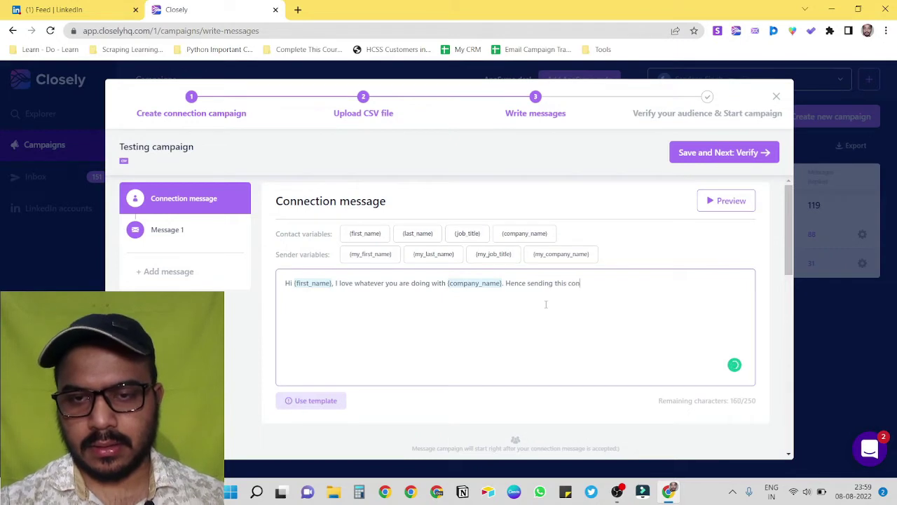
pyautogui.write('nection invite')
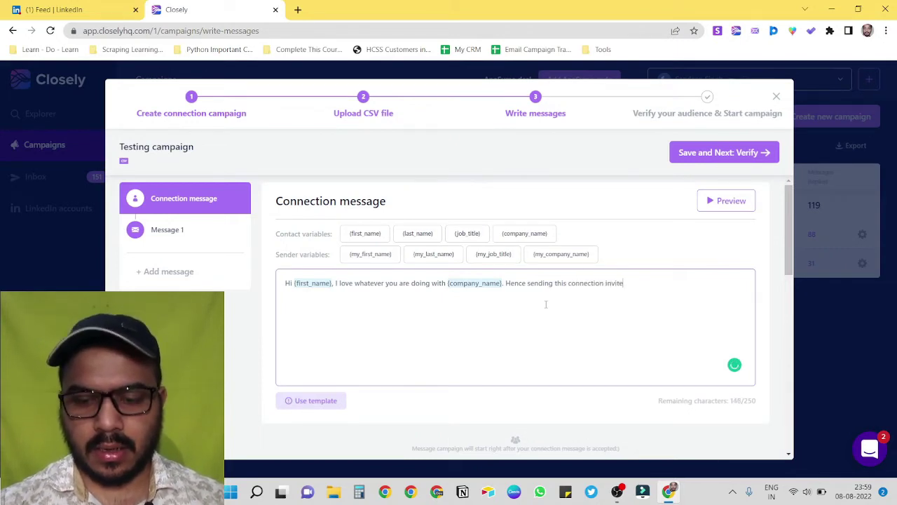
pyautogui.write(' :)')
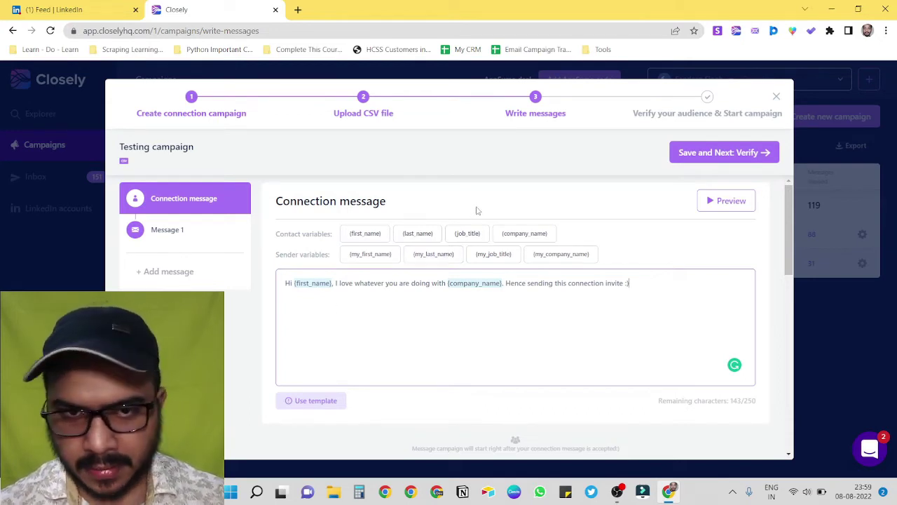
pyautogui.click(728, 201)
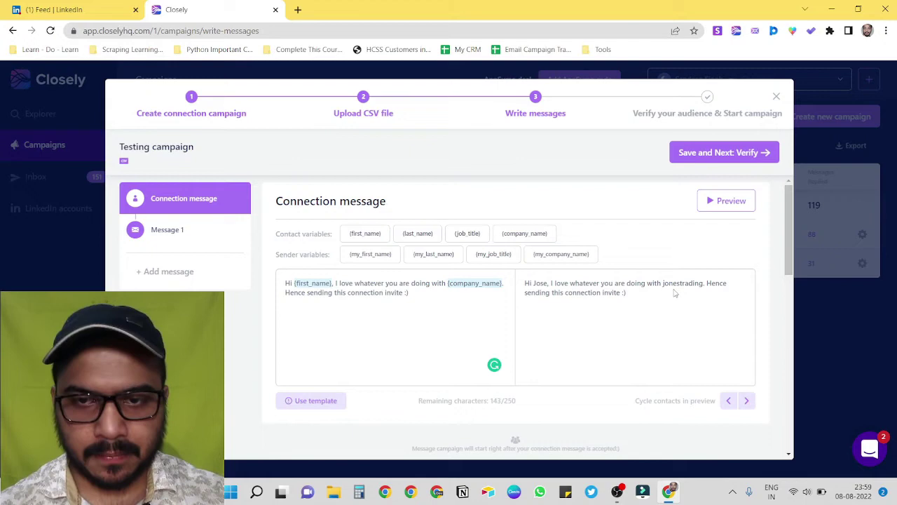
# - Begin Message 1, the follow-up after the connection is accepted, with "Hey {first_name}", inserting the contact's first name variable
pyautogui.scroll(-3, 537, 203)
pyautogui.scroll(-1, 410, 232)
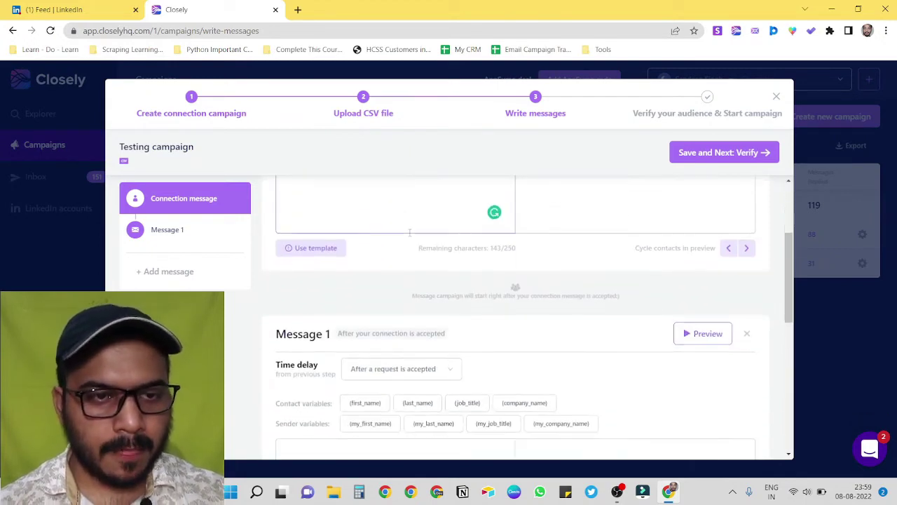
pyautogui.scroll(-1, 409, 233)
pyautogui.scroll(5, 344, 248)
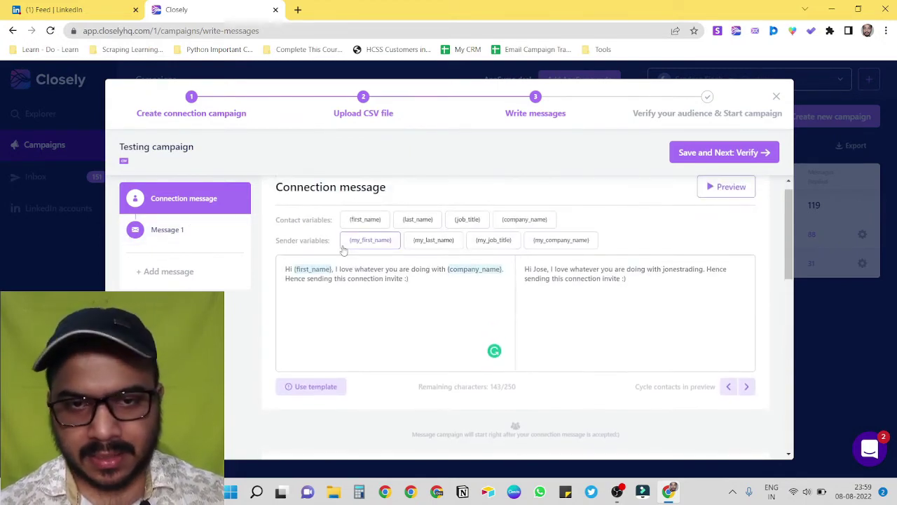
pyautogui.click(184, 230)
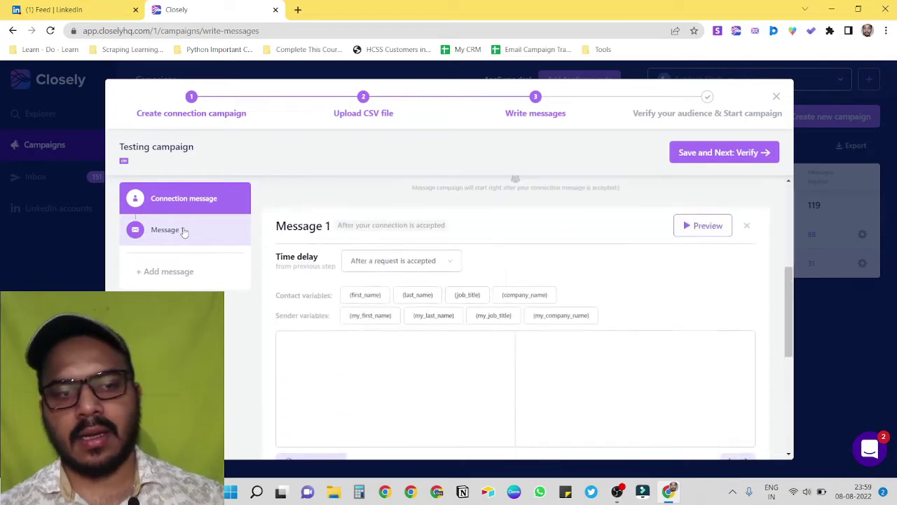
pyautogui.click(362, 336)
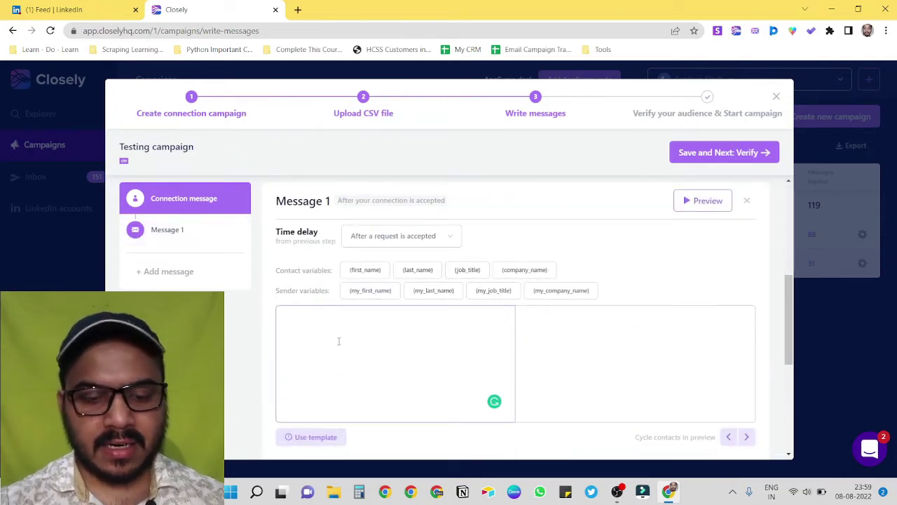
pyautogui.write('Hey')
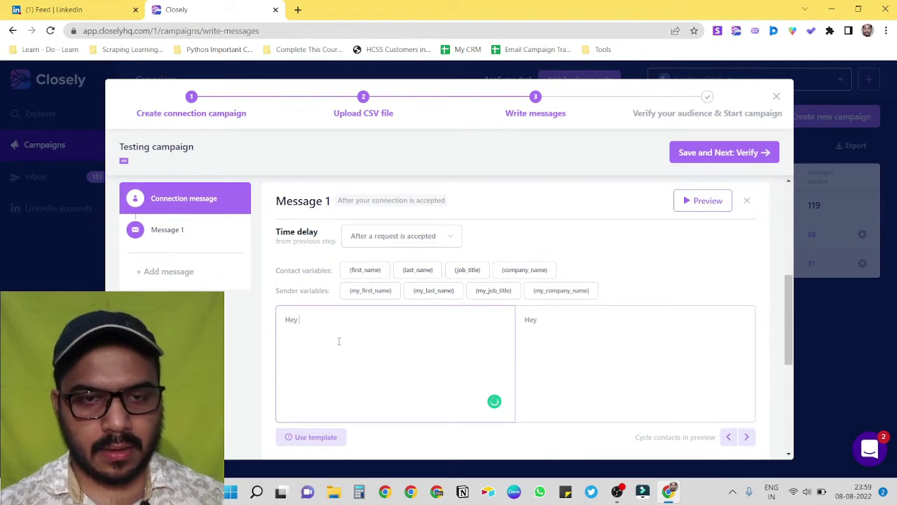
pyautogui.click(356, 270)
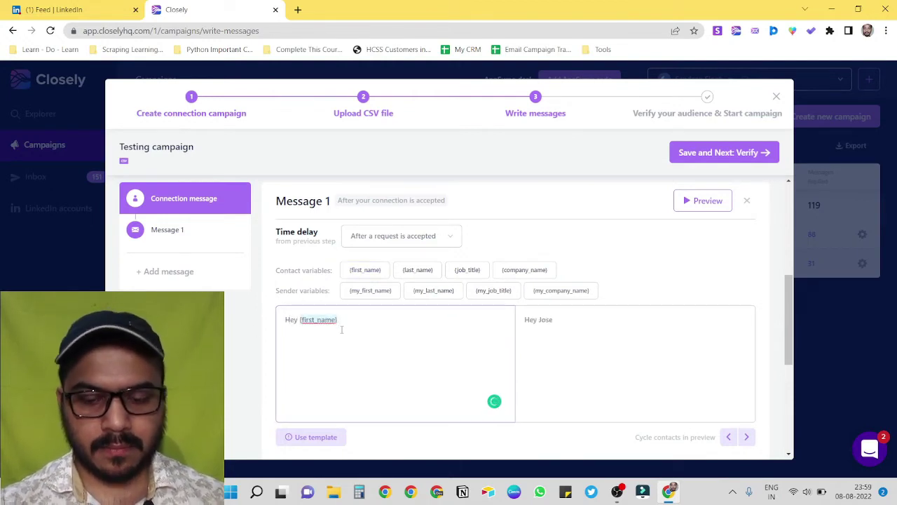
# - Finish Message 1 with ", great to have you in the network :)" after the first name variable
pyautogui.write(', tha')
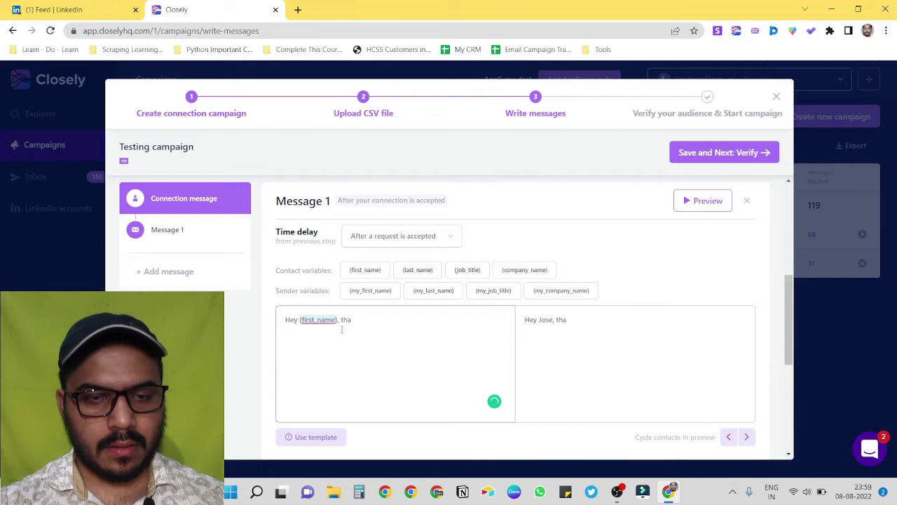
pyautogui.press('BackSpace')
pyautogui.press('BackSpace')
pyautogui.press('BackSpace')
pyautogui.write('great')
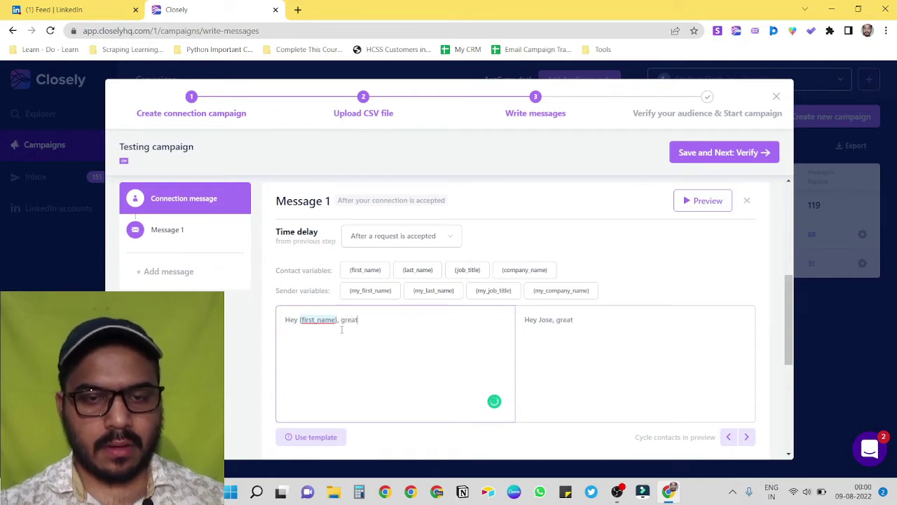
pyautogui.write(' to have you int')
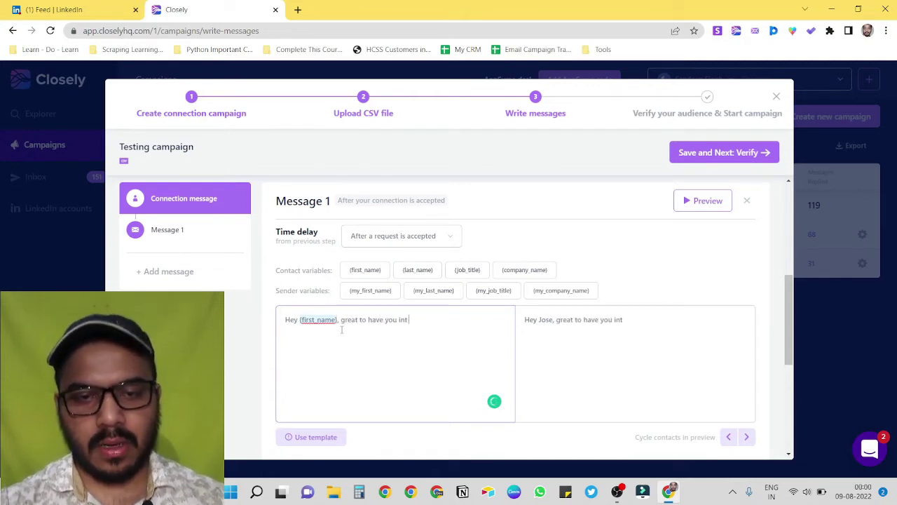
pyautogui.press('BackSpace')
pyautogui.write('te')
pyautogui.press('BackSpace')
pyautogui.write('he network :)')
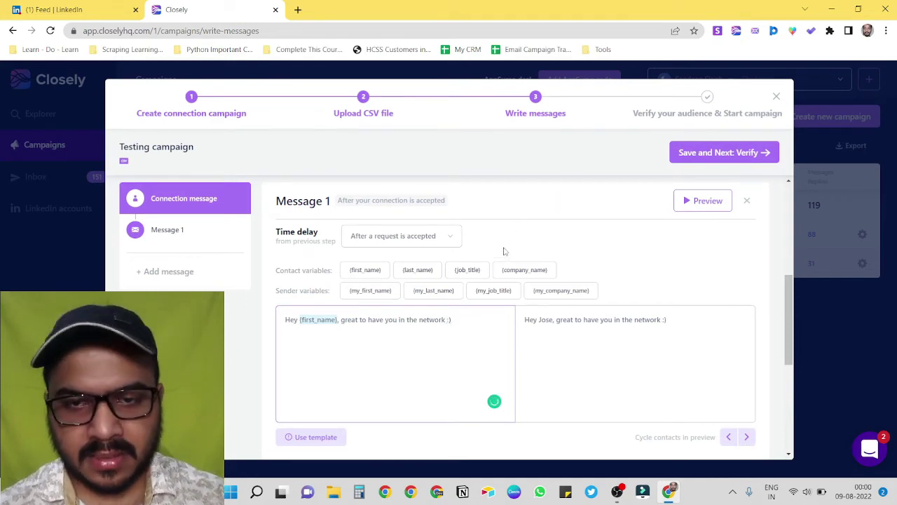
# - Set the time delay of Message 1 to "After a request is accepted"
pyautogui.scroll(1, 500, 242)
pyautogui.scroll(2, 498, 238)
pyautogui.scroll(-3, 484, 242)
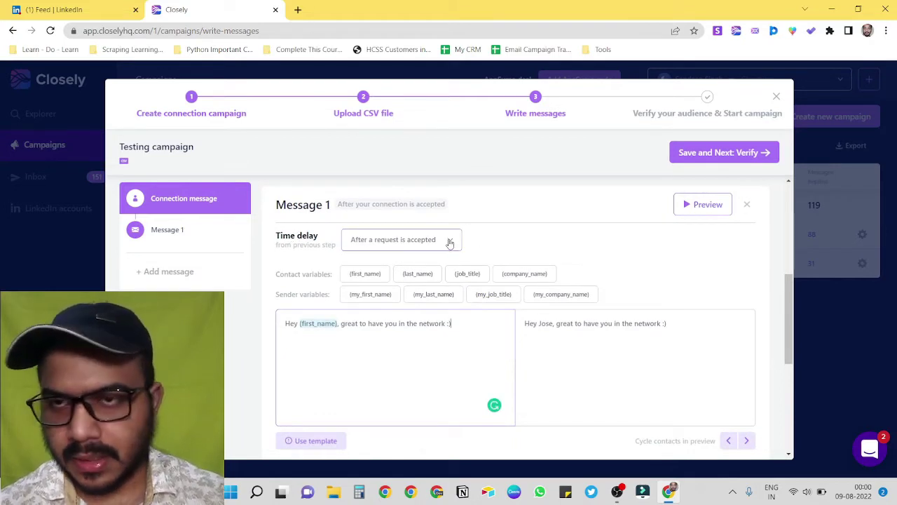
pyautogui.click(450, 243)
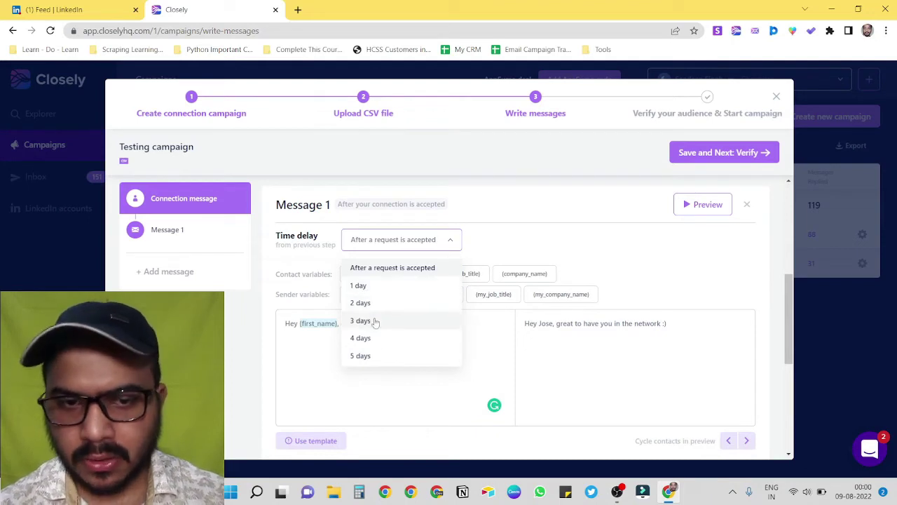
pyautogui.click(395, 270)
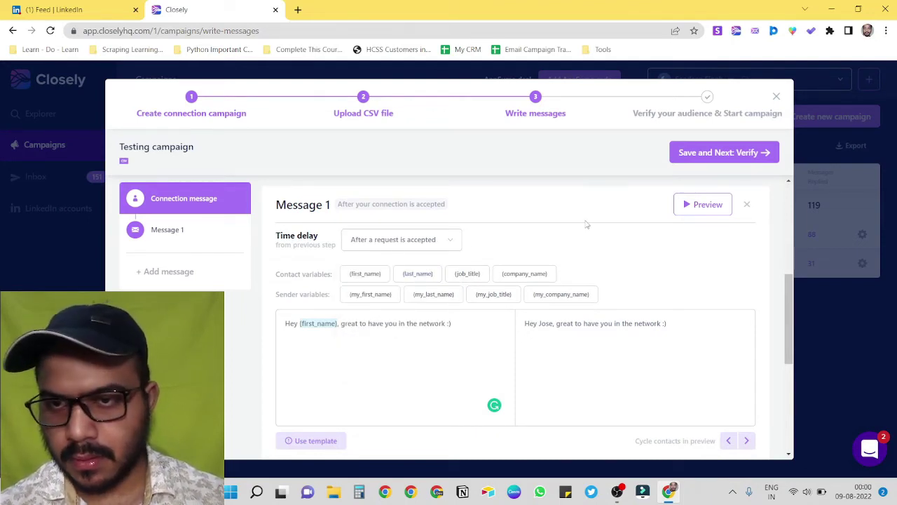
# - Review the connection message and Message 1, then save them and continue to verifying the audience
pyautogui.scroll(-3, 586, 225)
pyautogui.scroll(3, 585, 224)
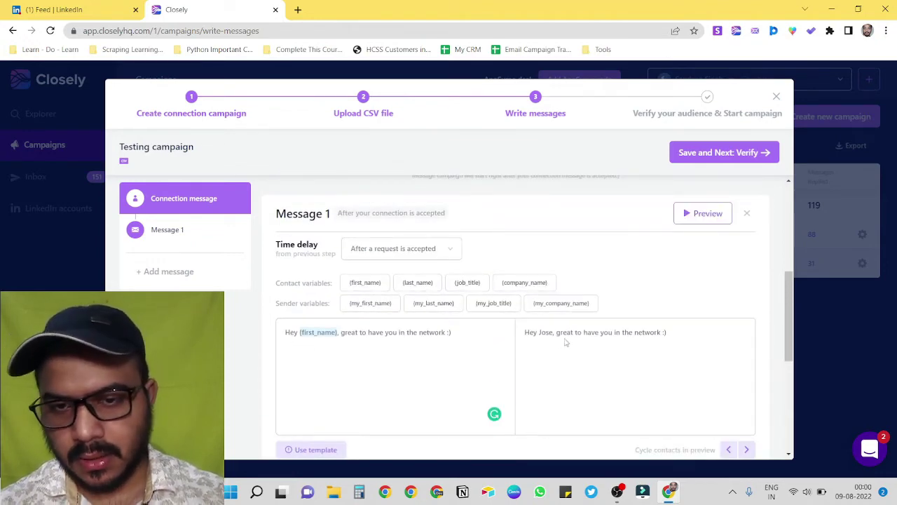
pyautogui.scroll(-2, 495, 225)
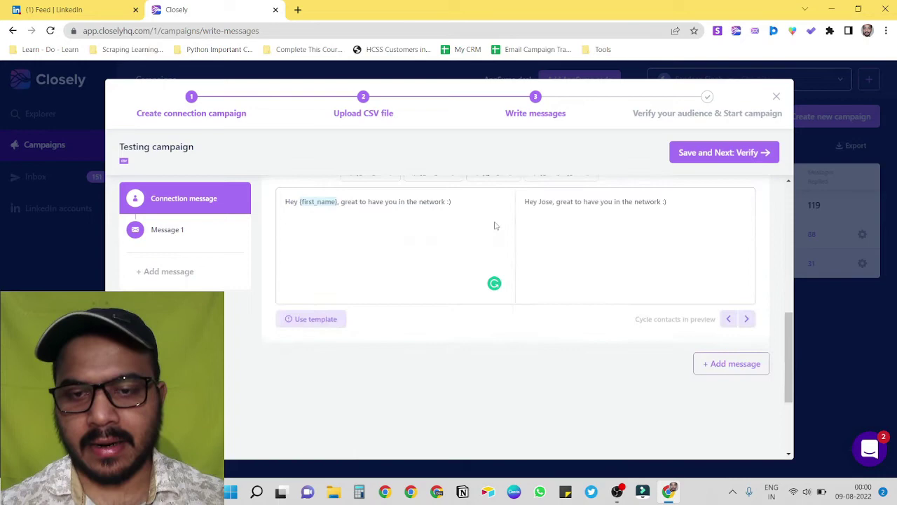
pyautogui.scroll(3, 560, 210)
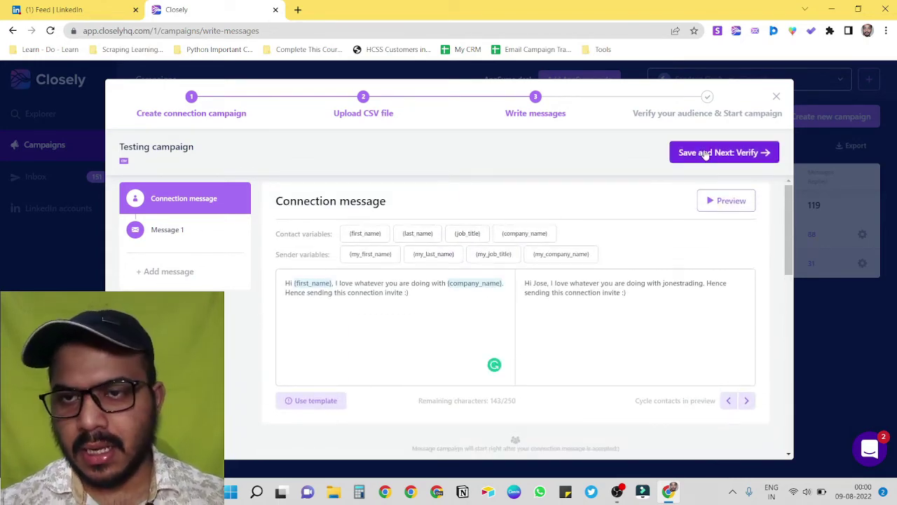
pyautogui.click(706, 154)
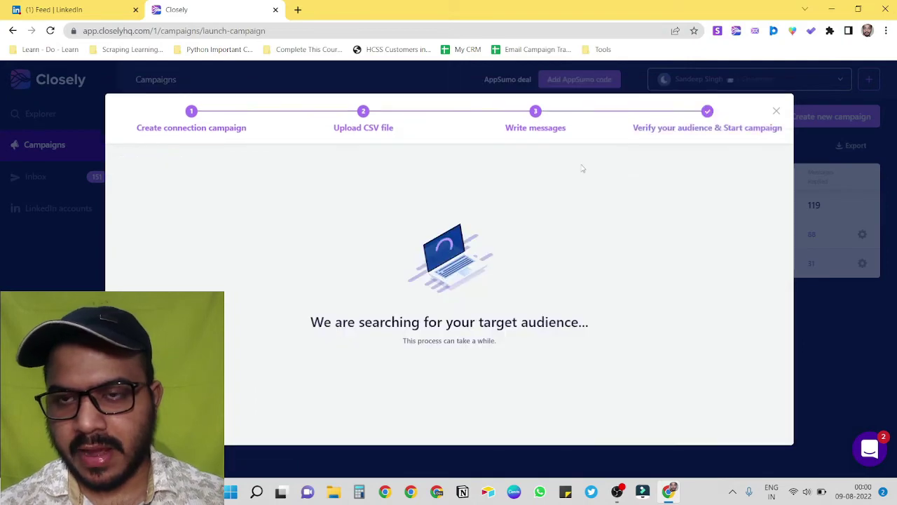
# - Look through the list of available contacts and exclude the first contact from the campaign
pyautogui.scroll(-6, 454, 255)
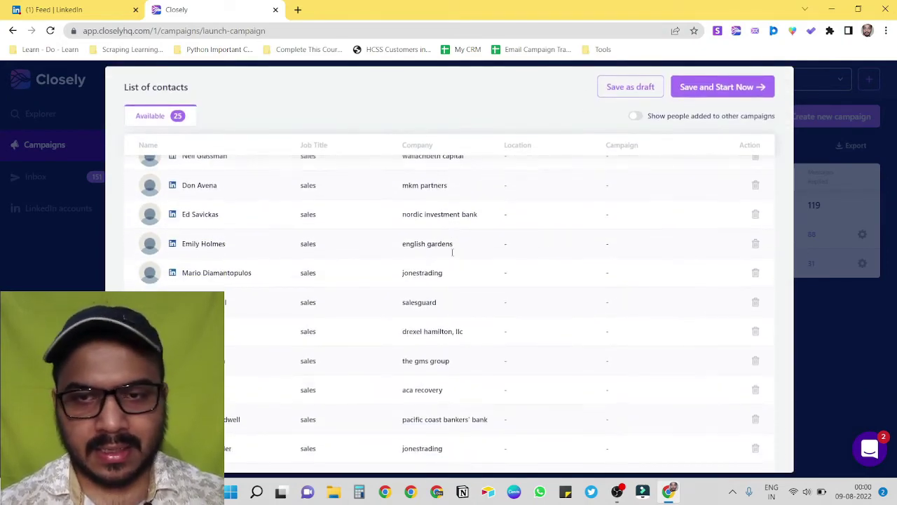
pyautogui.scroll(3, 452, 257)
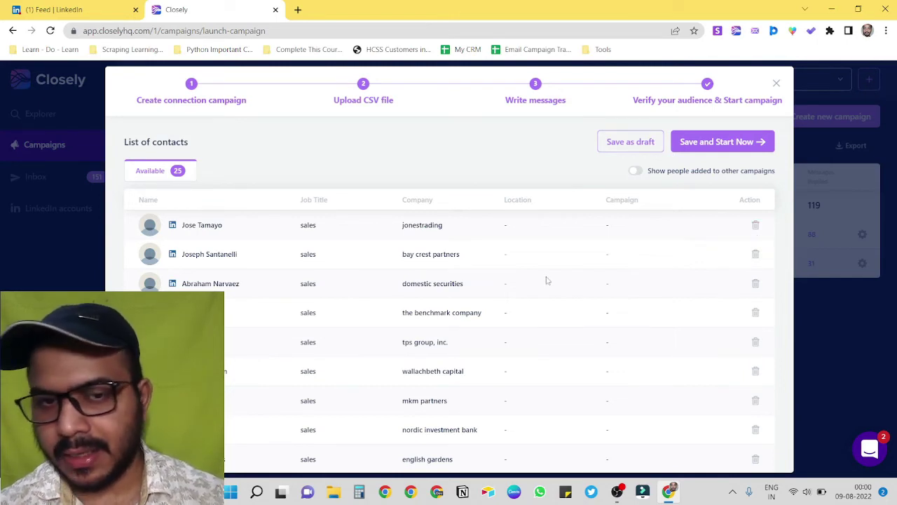
pyautogui.scroll(-1, 545, 279)
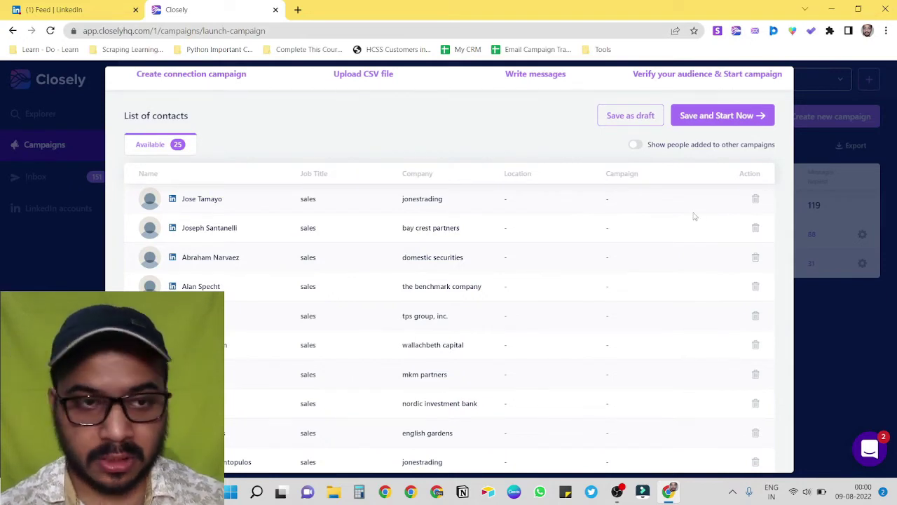
pyautogui.click(756, 200)
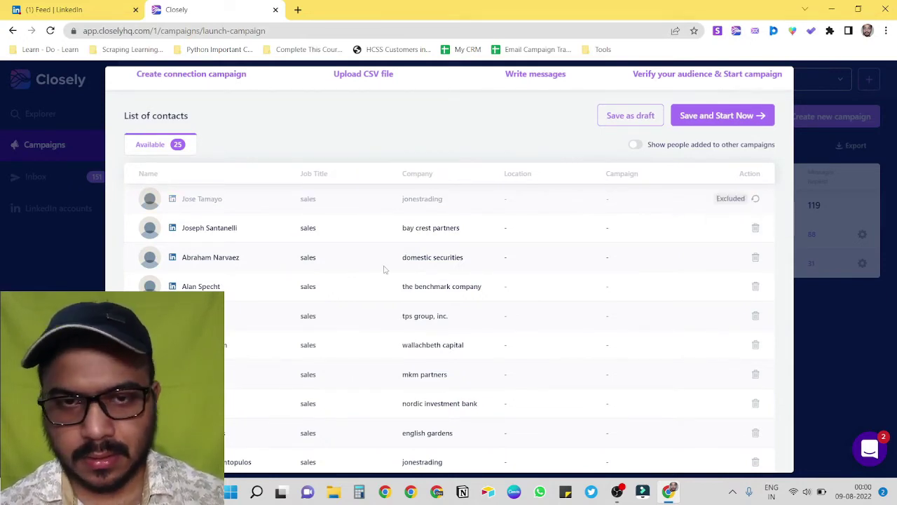
# - Check the remaining contacts, save and start the campaign, then pause "Testing campaign" in the campaign list
pyautogui.scroll(-6, 384, 269)
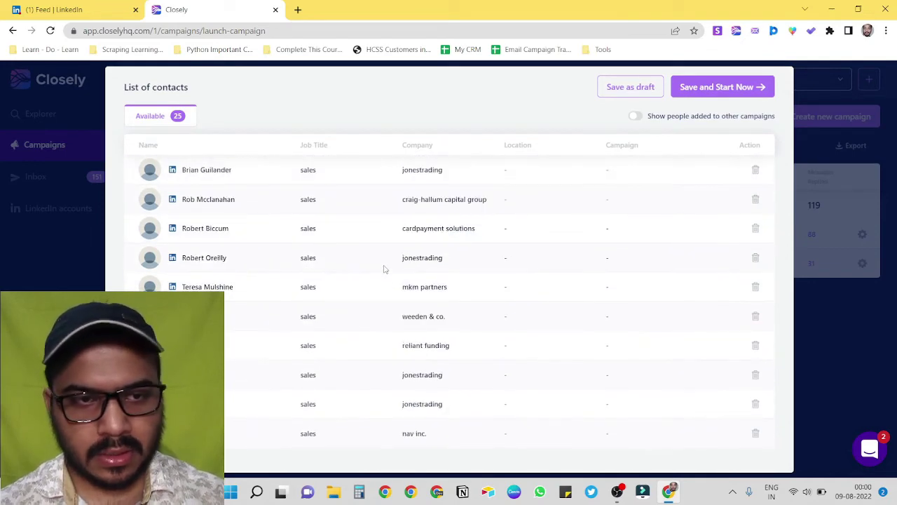
pyautogui.scroll(6, 385, 269)
pyautogui.scroll(-6, 384, 270)
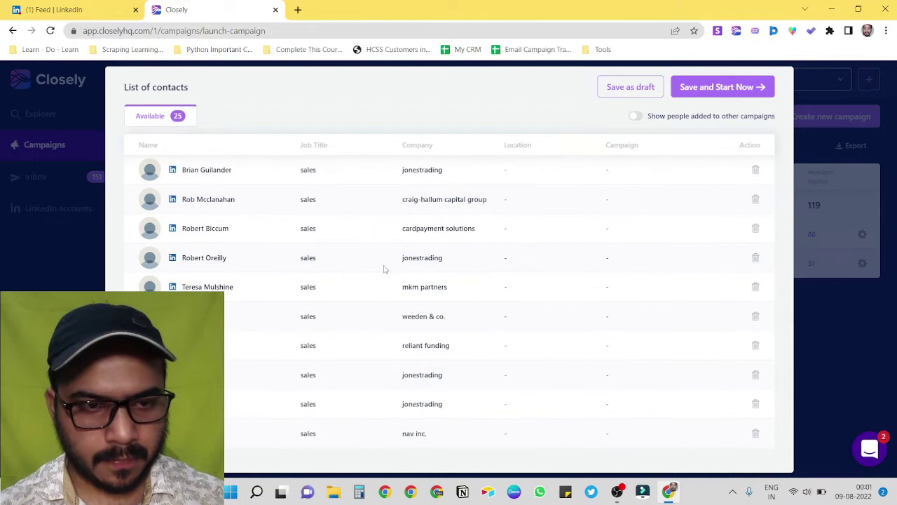
pyautogui.scroll(6, 384, 269)
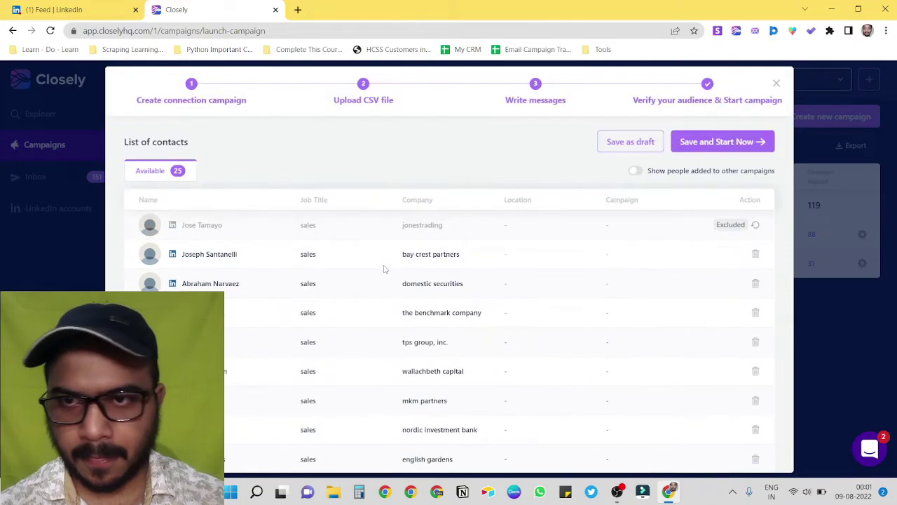
pyautogui.click(718, 143)
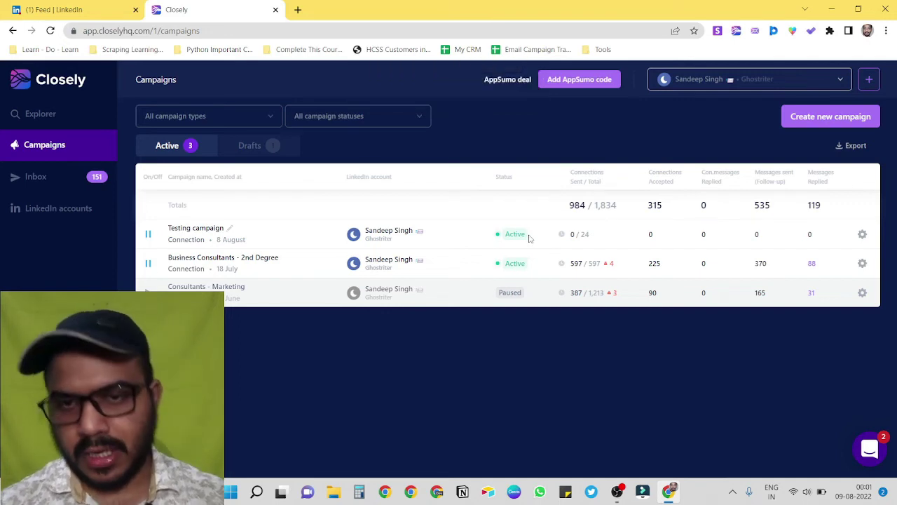
pyautogui.click(148, 235)
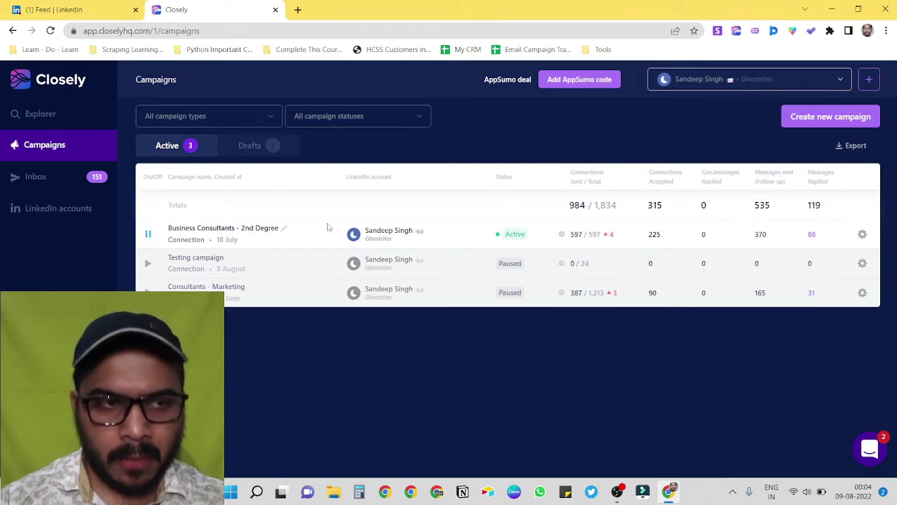
# - Look through all chats in the Closely inbox, briefly switching to the LinkedIn feed to compare where messages are handled
pyautogui.click(50, 177)
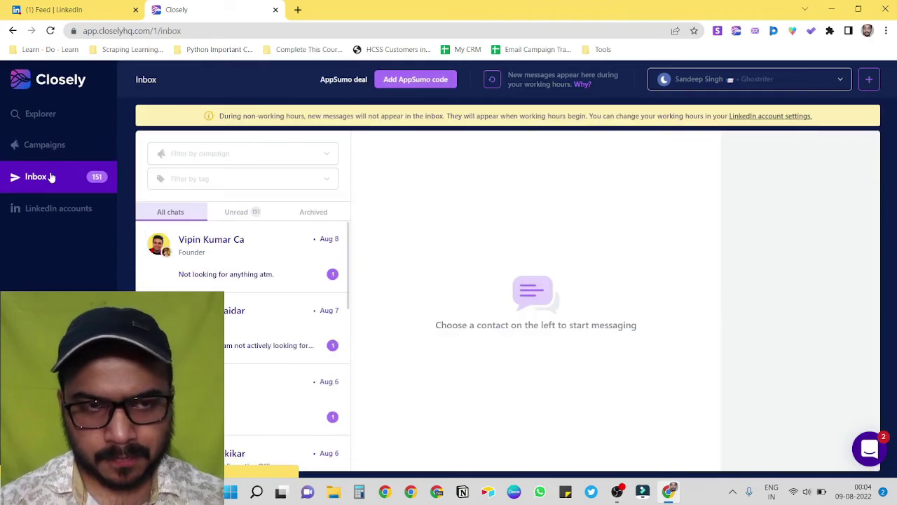
pyautogui.scroll(-2, 316, 266)
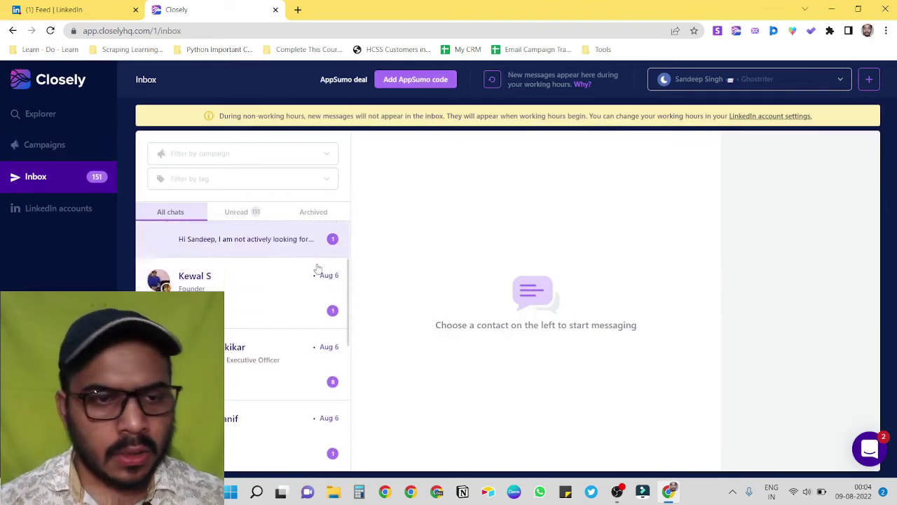
pyautogui.click(93, 15)
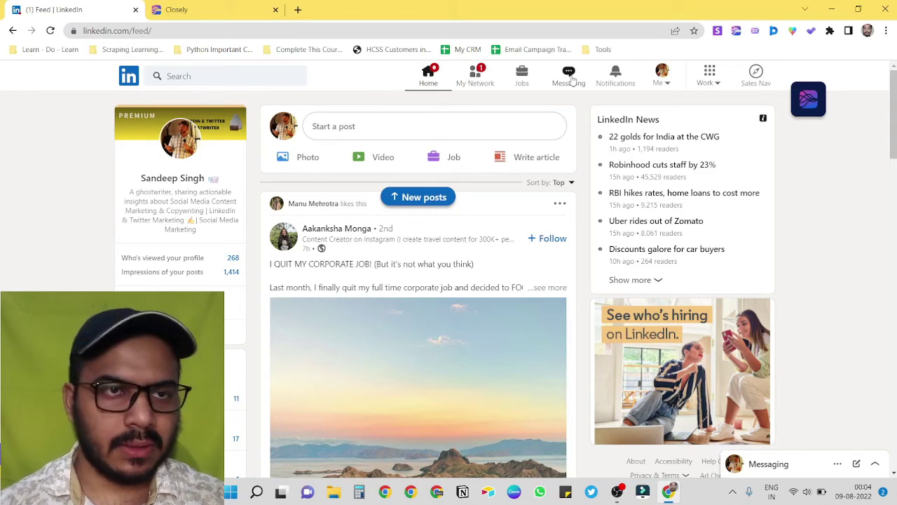
pyautogui.click(204, 7)
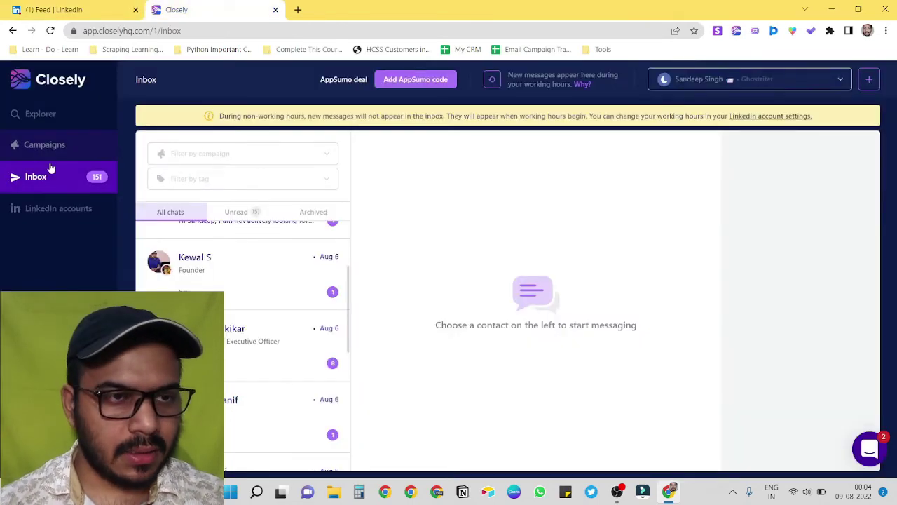
pyautogui.scroll(3, 234, 283)
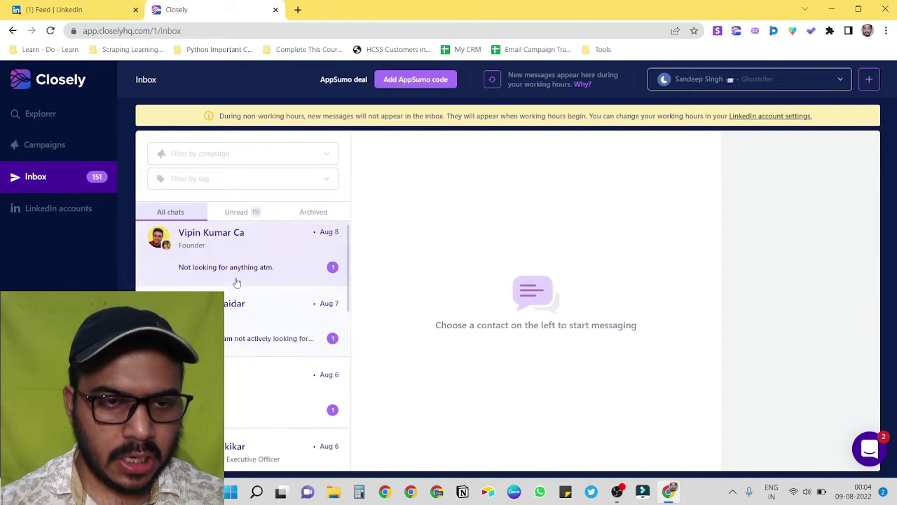
pyautogui.scroll(-5, 237, 282)
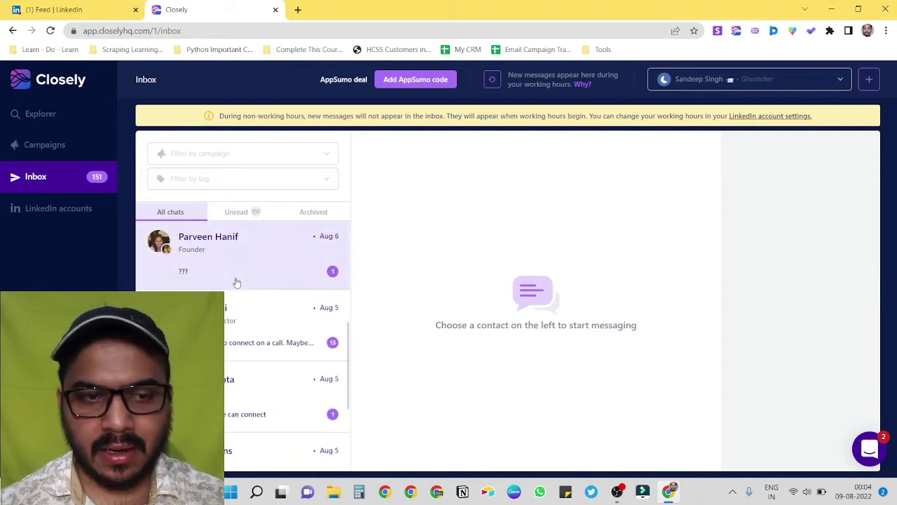
pyautogui.scroll(5, 237, 283)
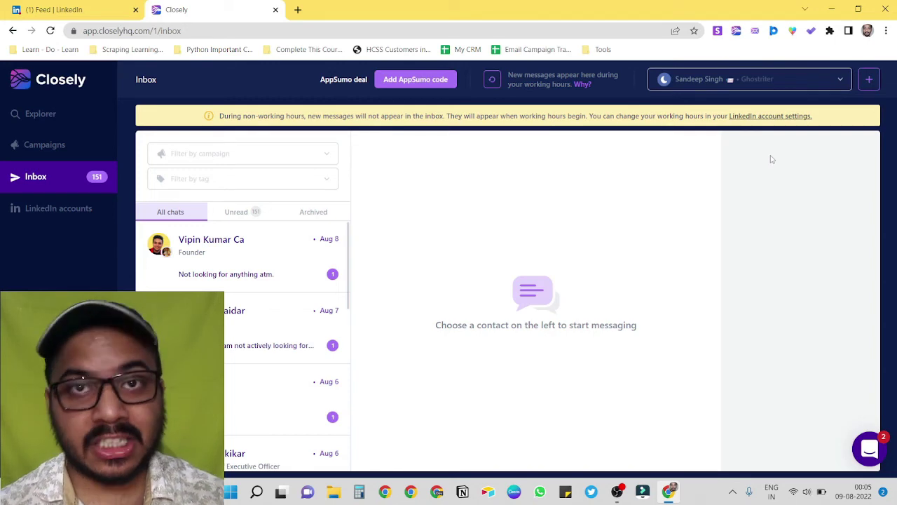
# - Open the account limits of the connected LinkedIn account, turn on warm-up mode and examine the daily messages and connection requests charts
pyautogui.click(841, 80)
pyautogui.click(834, 134)
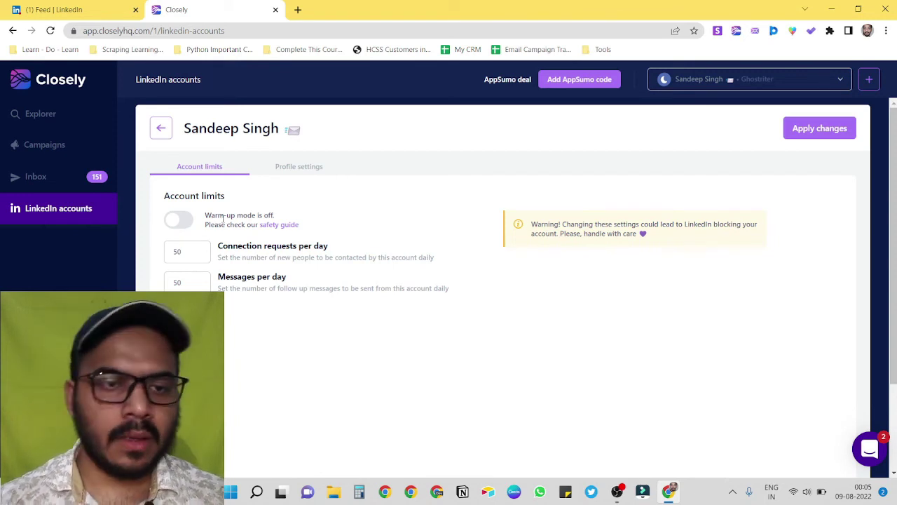
pyautogui.click(180, 224)
pyautogui.scroll(-2, 452, 246)
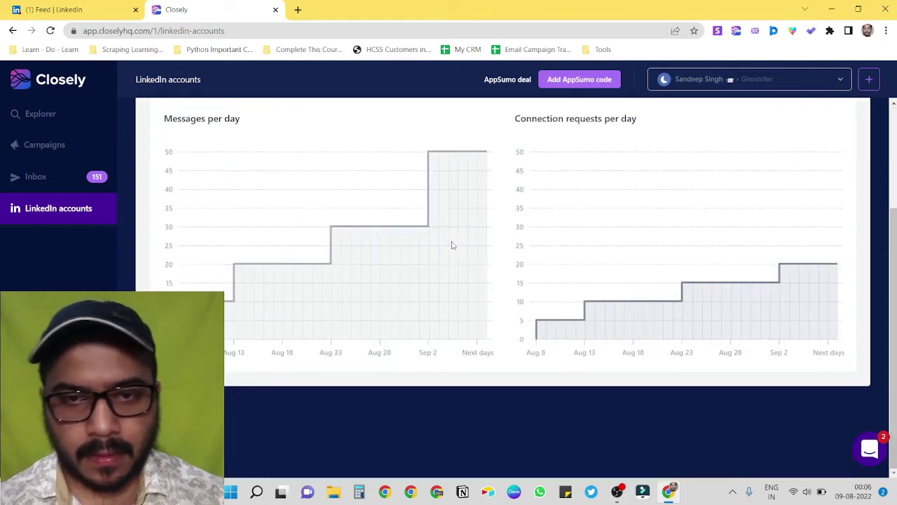
# - Turn off warm-up mode in the account limits and examine the manual limits for daily connection requests and messages
pyautogui.scroll(1, 452, 245)
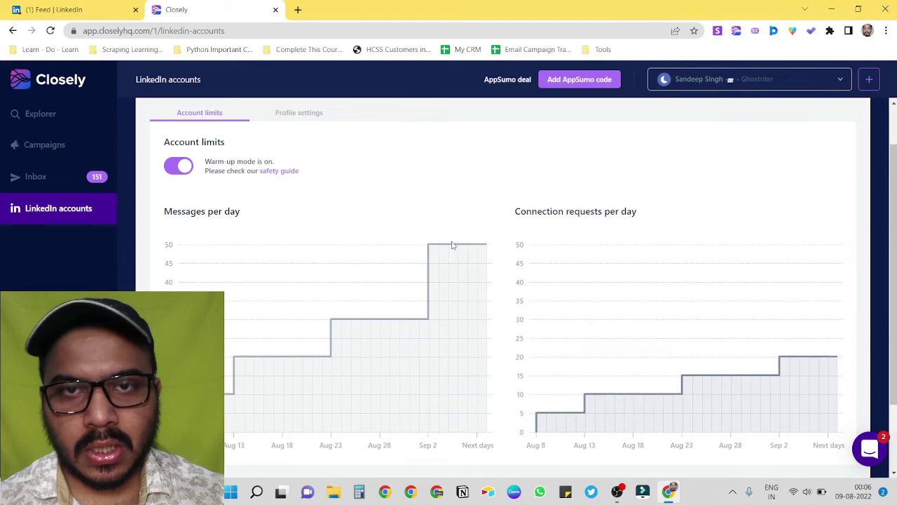
pyautogui.scroll(-1, 452, 245)
pyautogui.scroll(1, 452, 245)
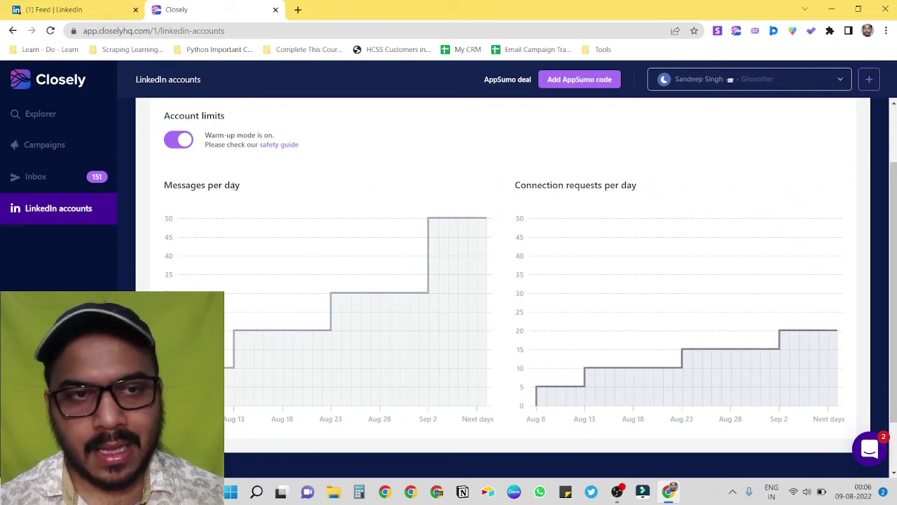
pyautogui.click(181, 144)
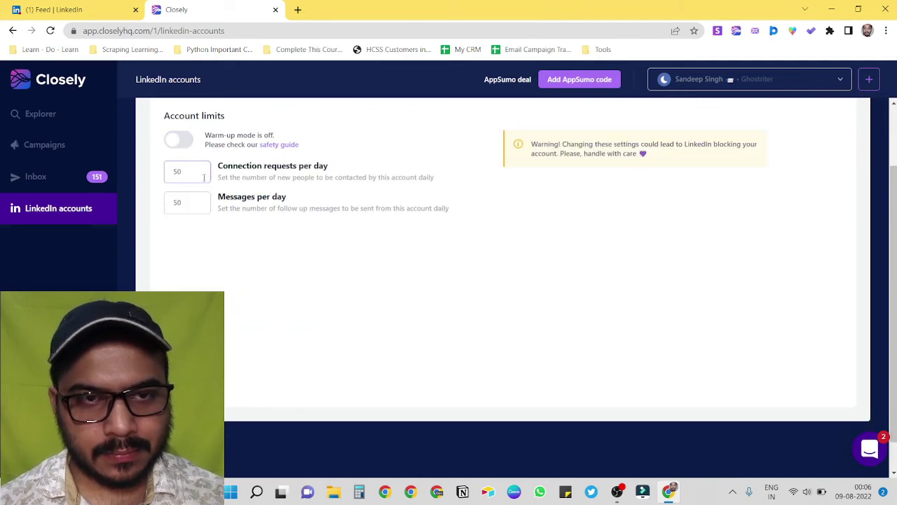
pyautogui.moveTo(184, 182); pyautogui.dragTo(171, 181)
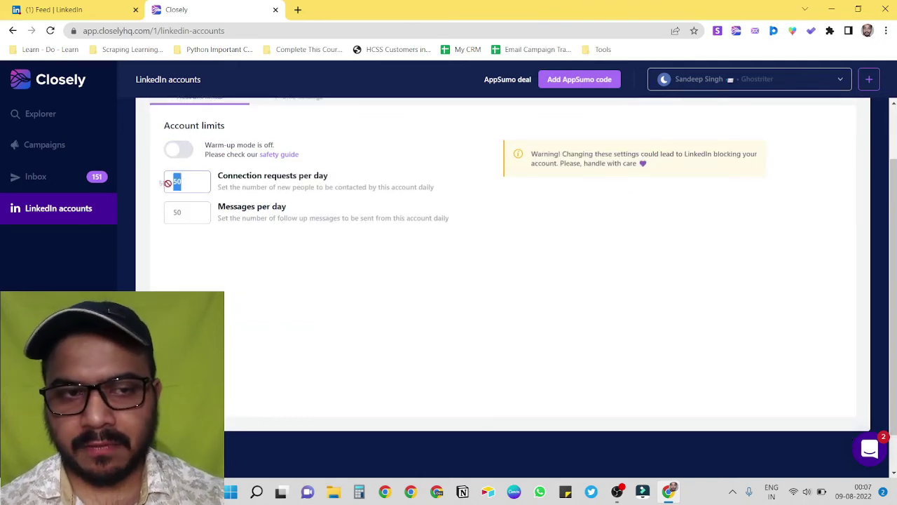
pyautogui.doubleClick(188, 213)
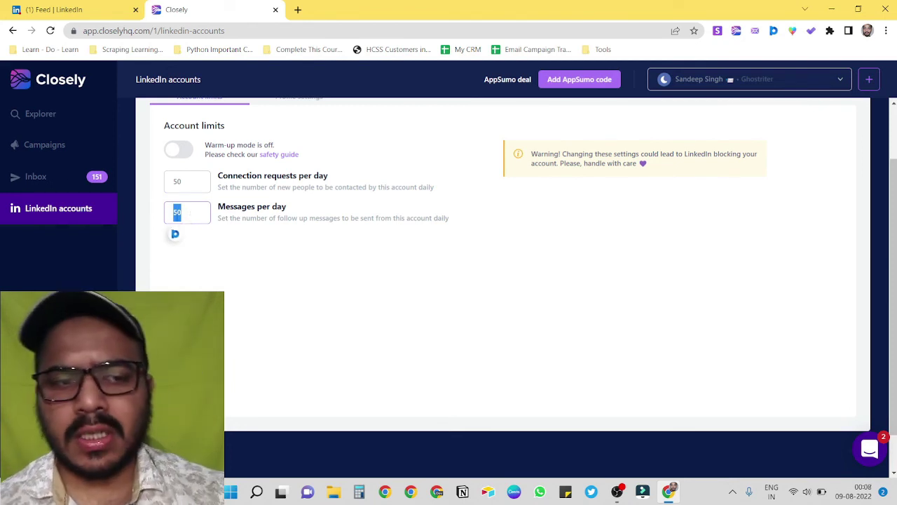
pyautogui.doubleClick(185, 181)
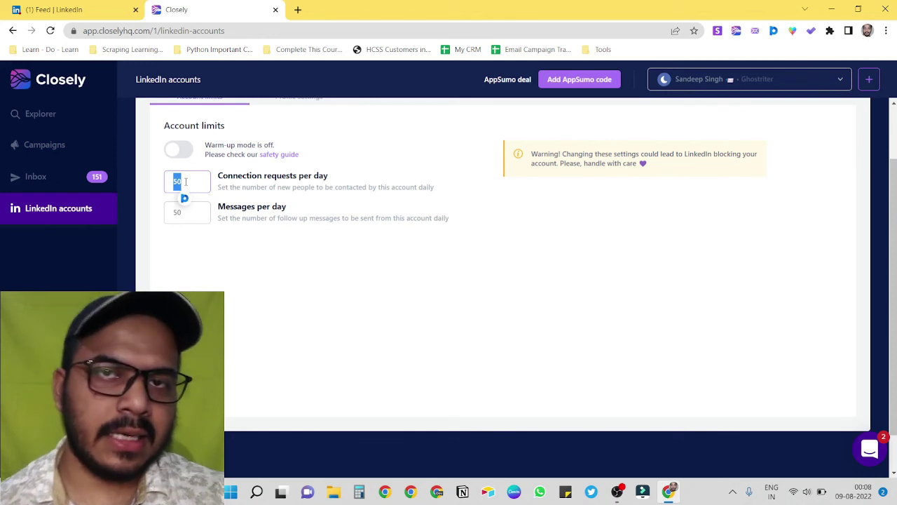